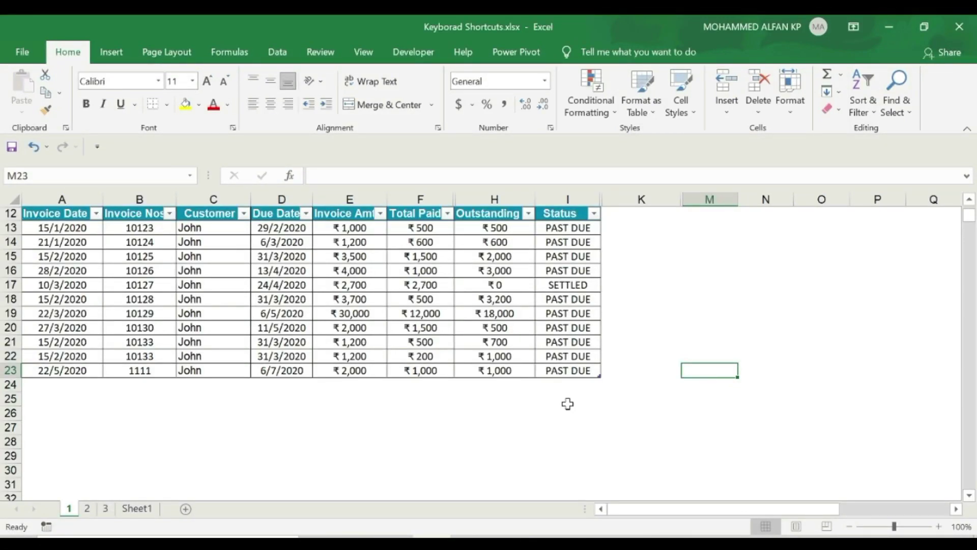
- Inspect the Outstanding and I13 Status formulas, expanding and collapsing the formula bar
left_click(502, 228)
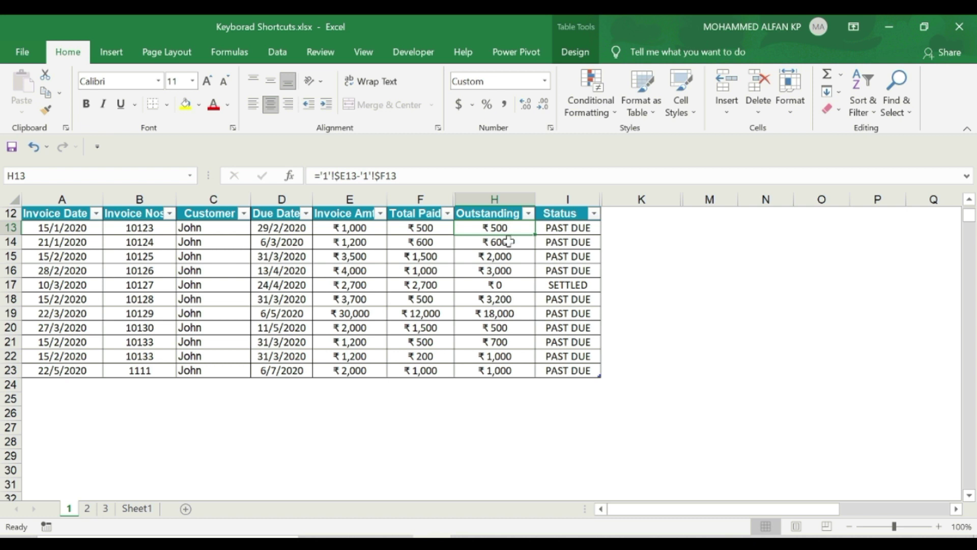
left_click(569, 228)
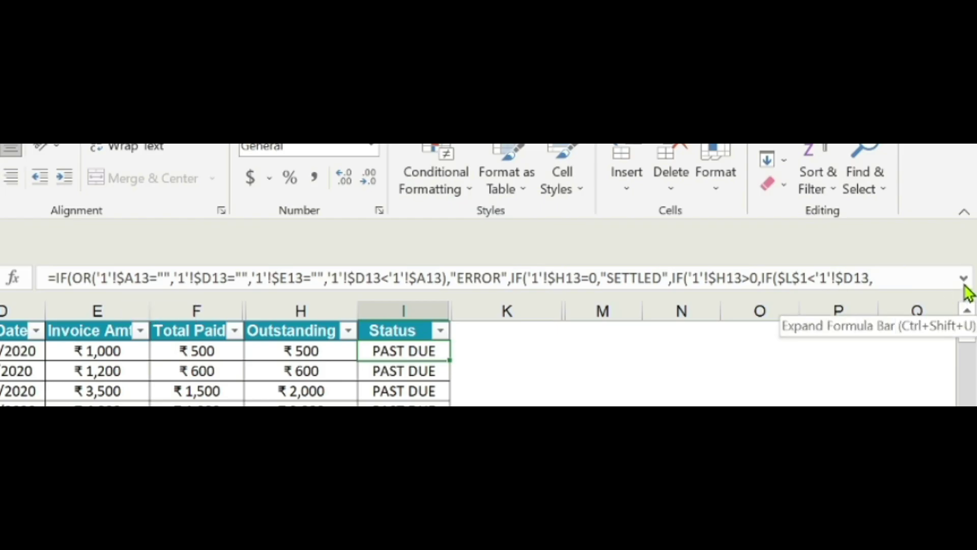
left_click(964, 281)
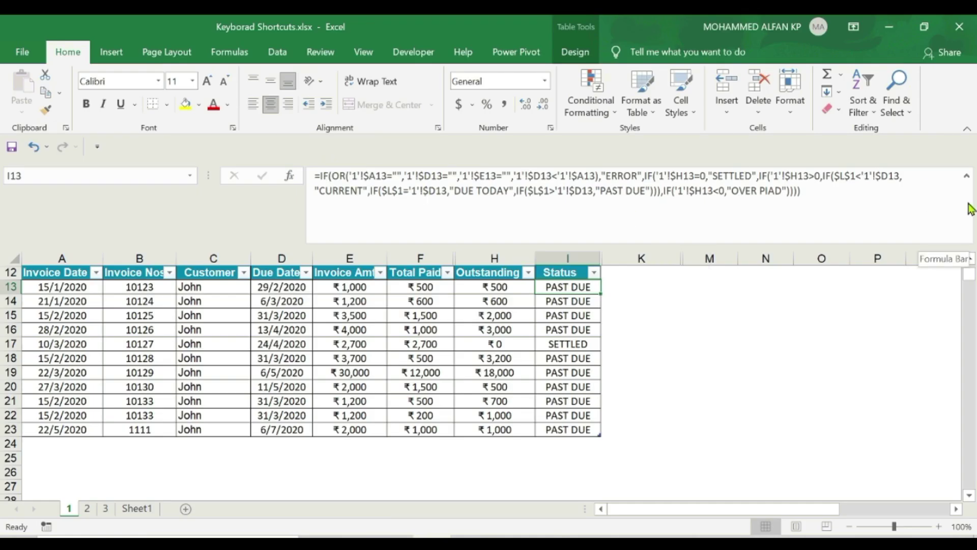
left_click(966, 178)
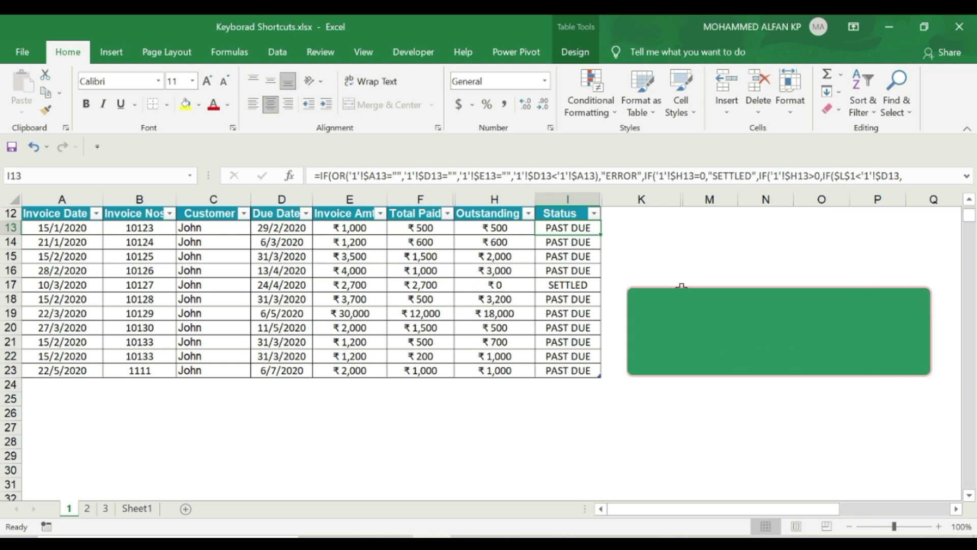
key("ctrl+shift+u")
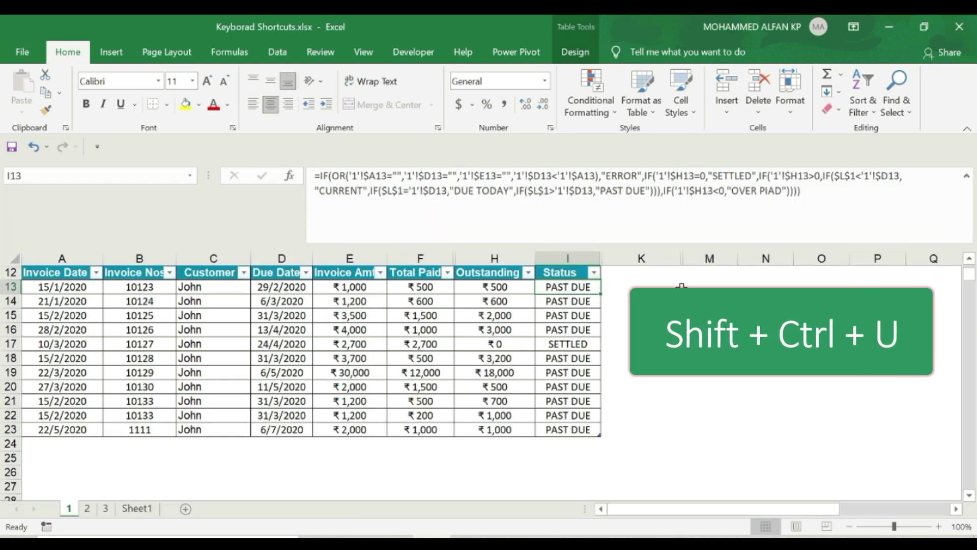
key("ctrl+shift+u")
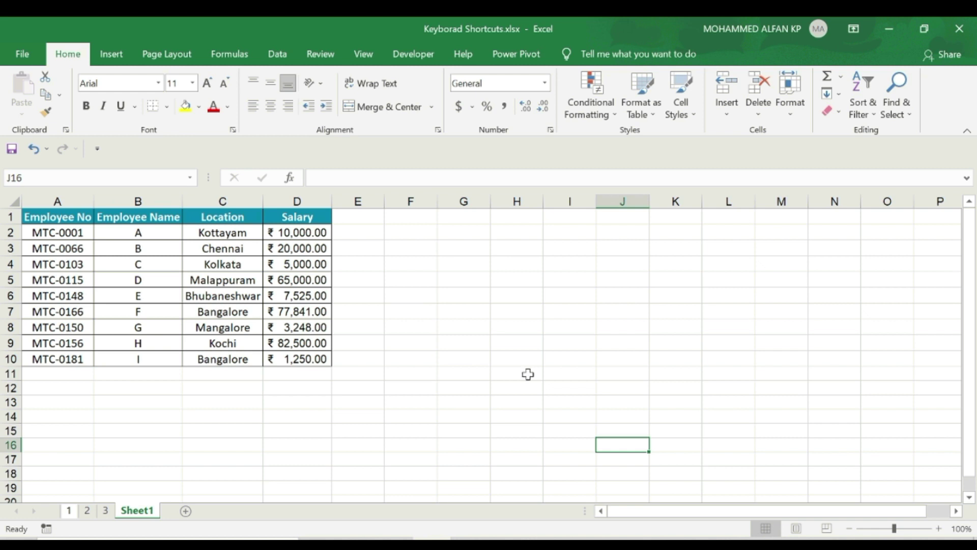
- Select employee names B1:B10 with Salary D1:D10 and insert a quick chart with Alt+F1
left_click_drag(135, 269, 139, 366)
left_click(137, 219)
left_click_drag(310, 219, 308, 359)
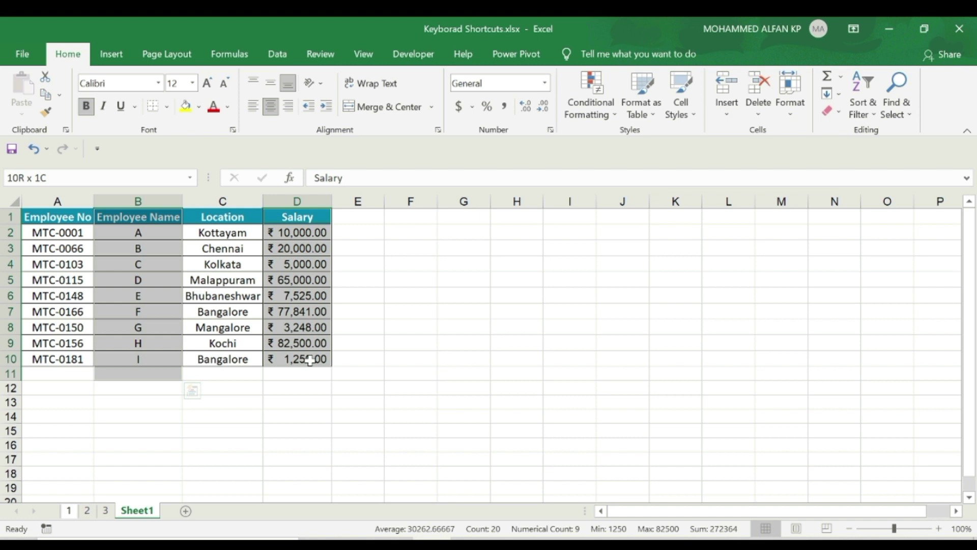
left_click(113, 55)
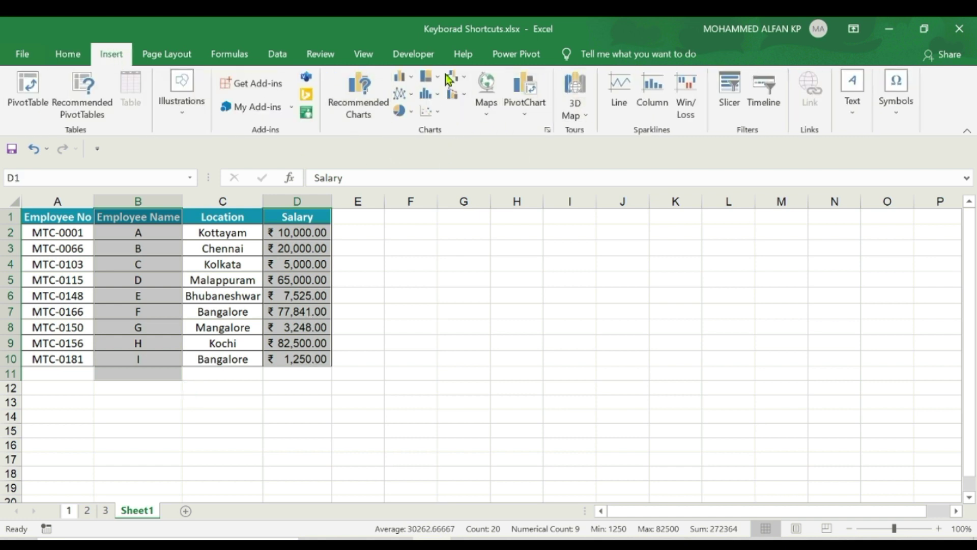
left_click(464, 327)
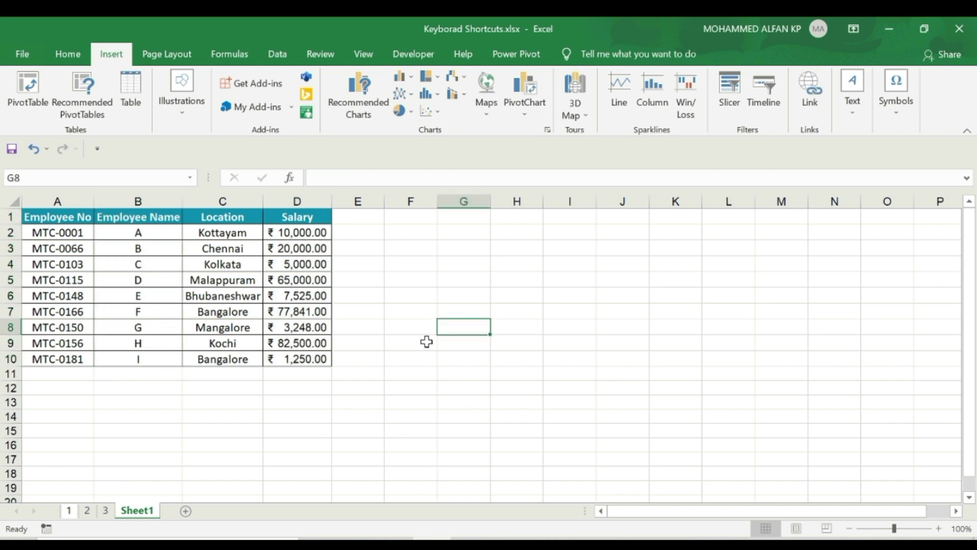
left_click(547, 388)
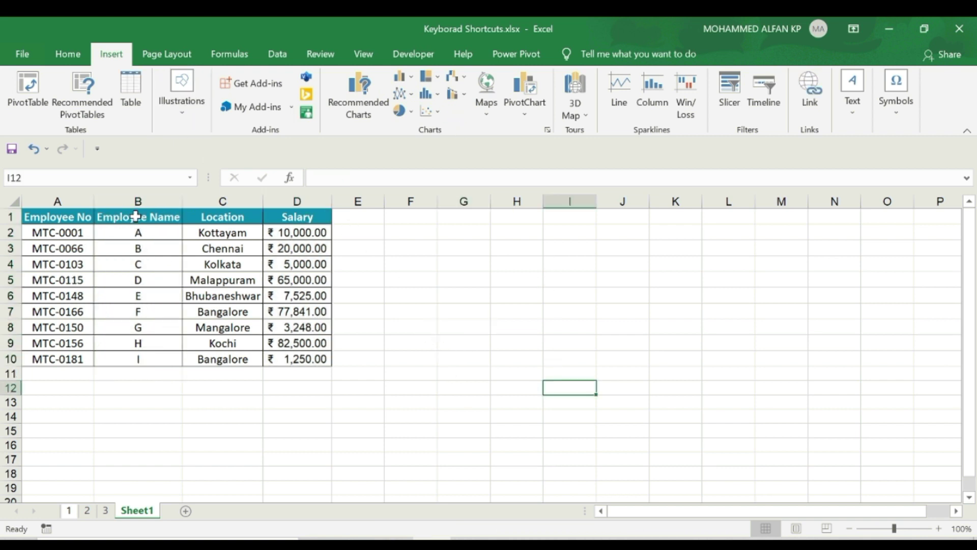
left_click_drag(135, 216, 138, 359)
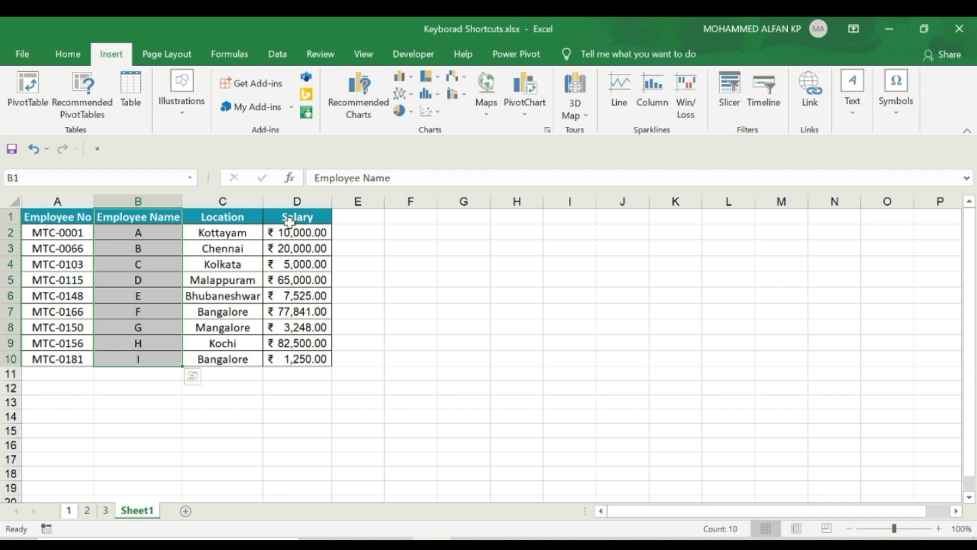
left_click_drag(289, 222, 290, 358)
key("alt+F1")
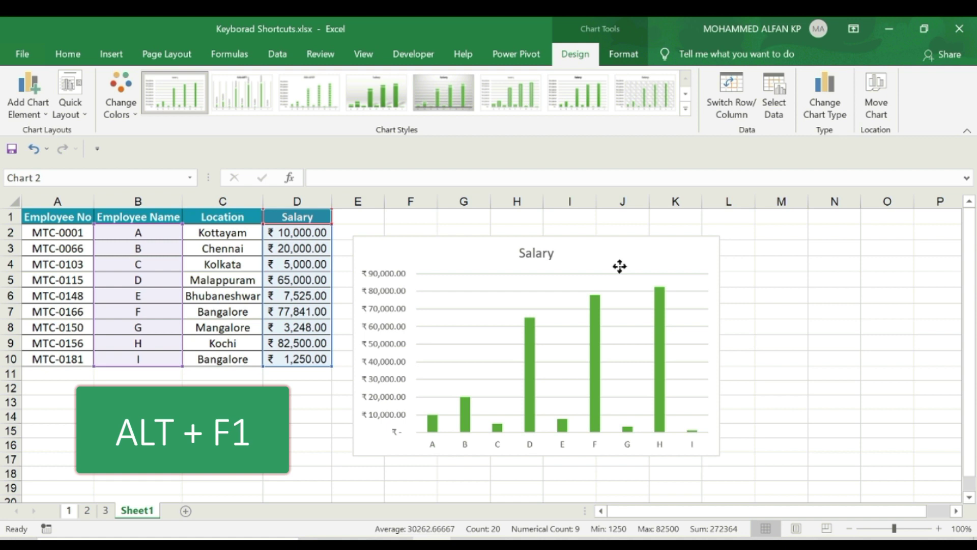
- Move the Salary chart up and right, and browse Chart Styles without choosing one
left_click_drag(619, 266, 650, 253)
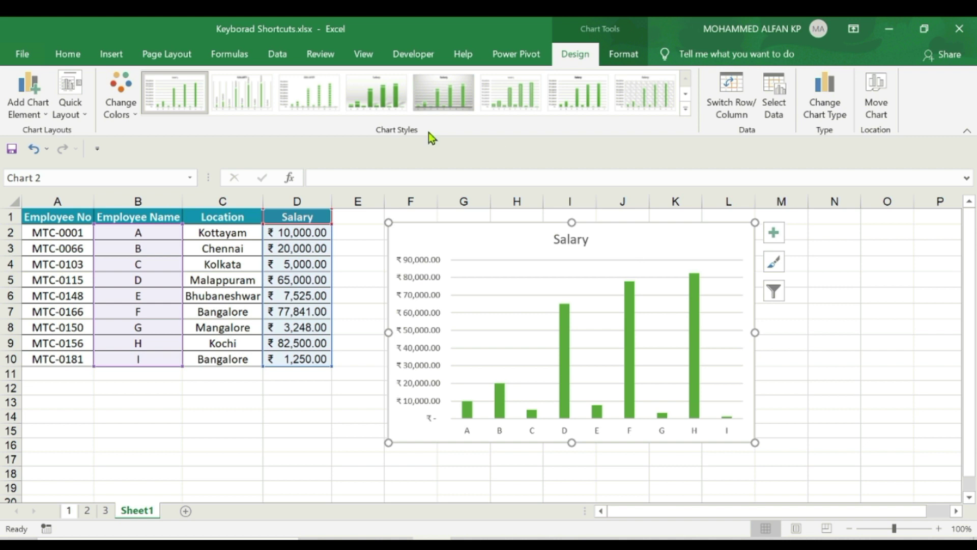
left_click(686, 109)
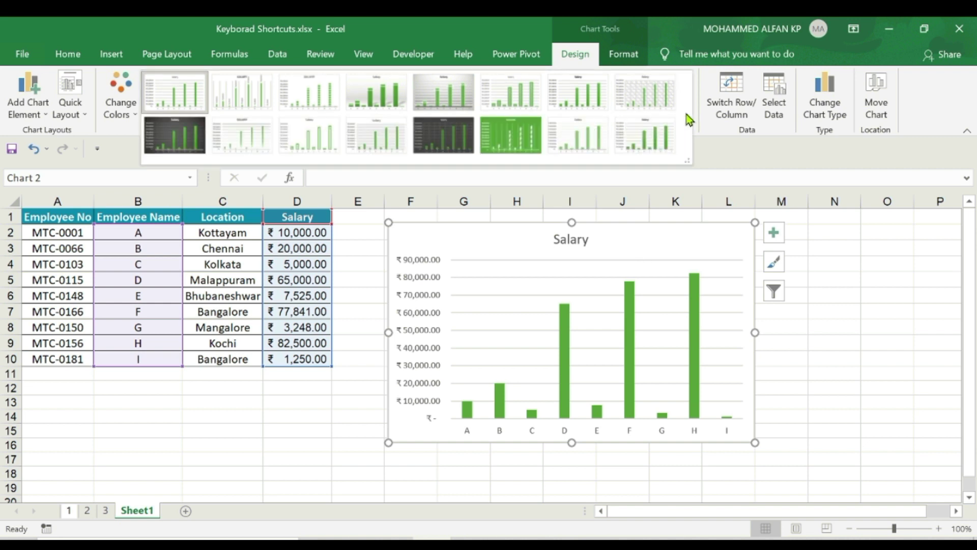
left_click(639, 235)
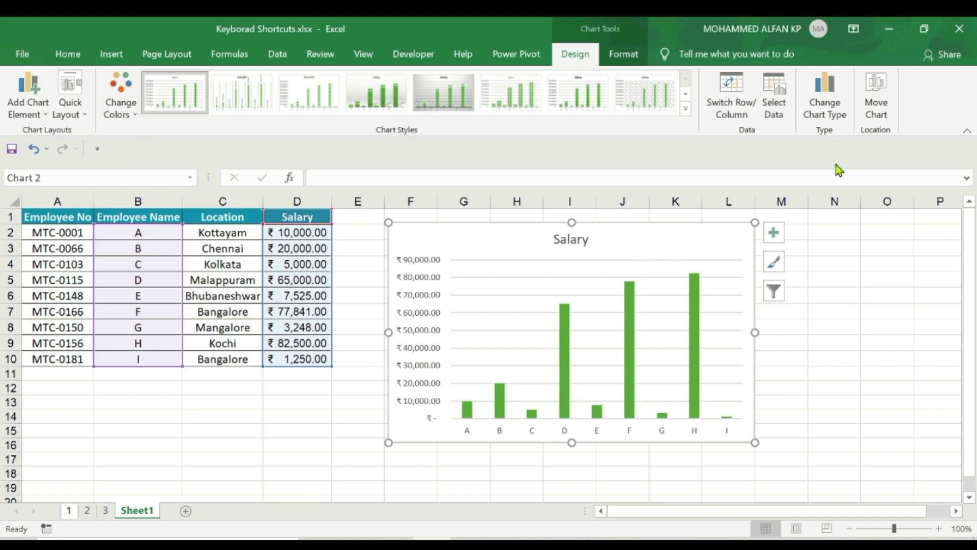
- Bring up Change Chart Type for the Salary chart, then dismiss it unchanged
left_click(835, 116)
left_click_drag(550, 70, 594, 113)
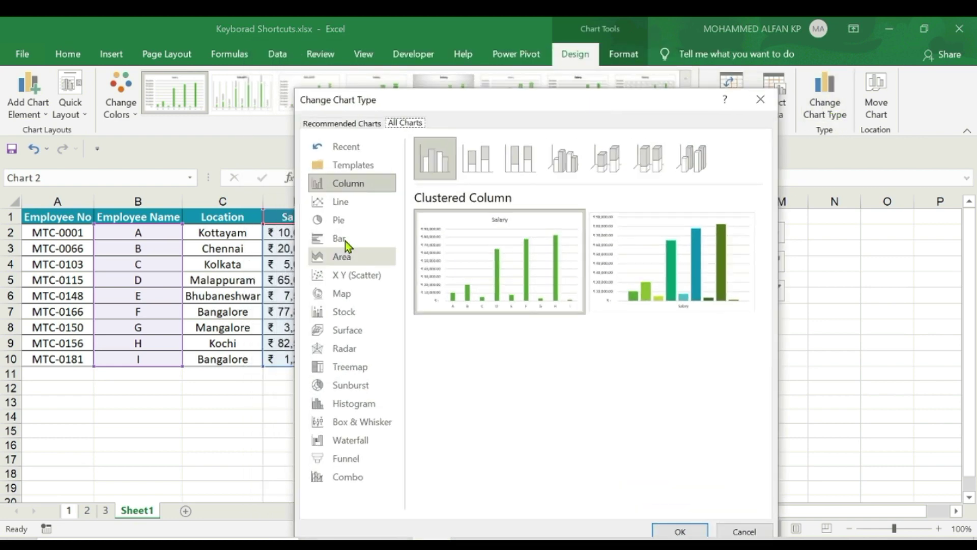
left_click(758, 531)
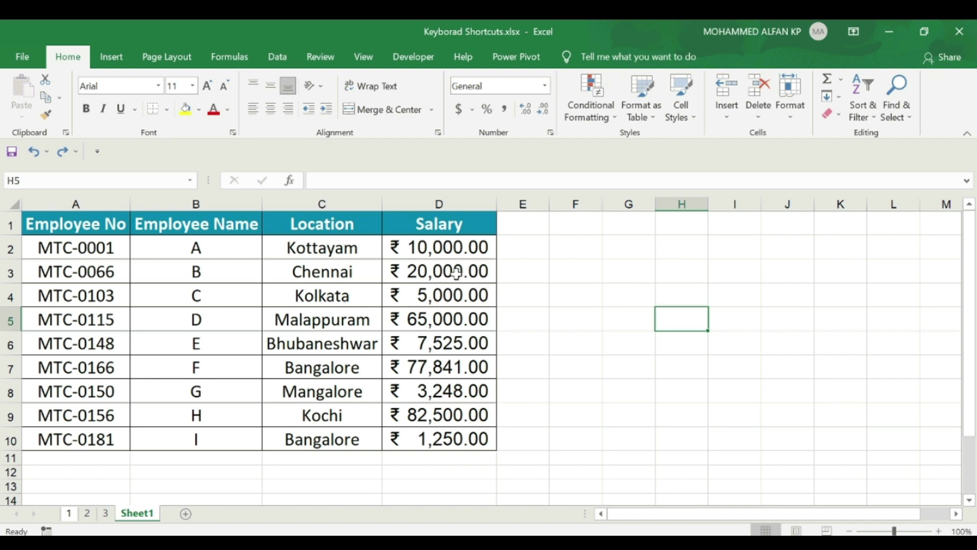
left_click(453, 273)
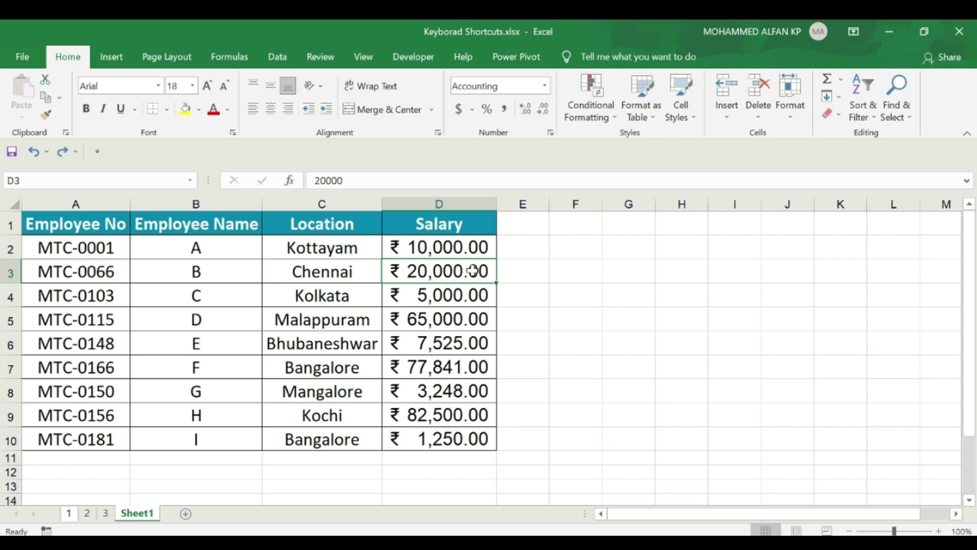
right_click(472, 272)
left_click(566, 471)
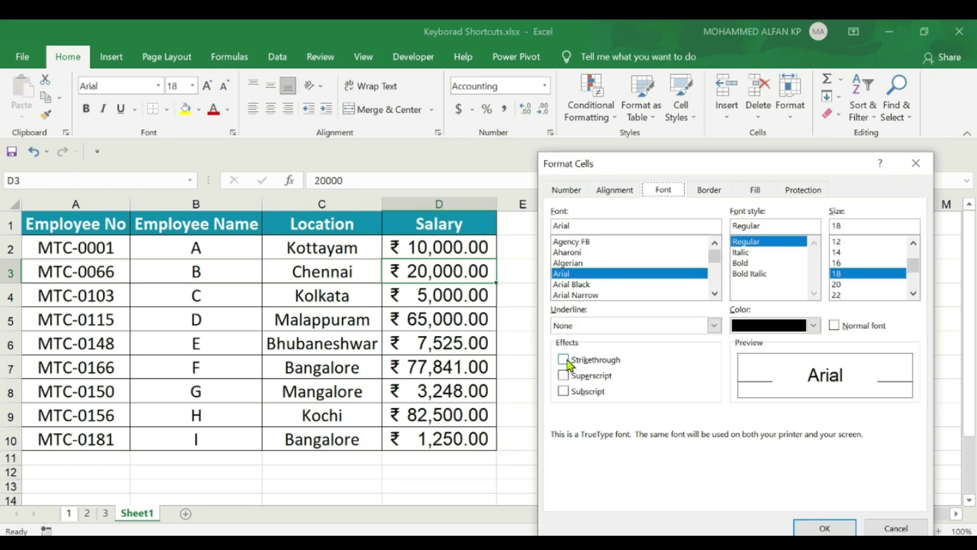
left_click(565, 359)
left_click(839, 528)
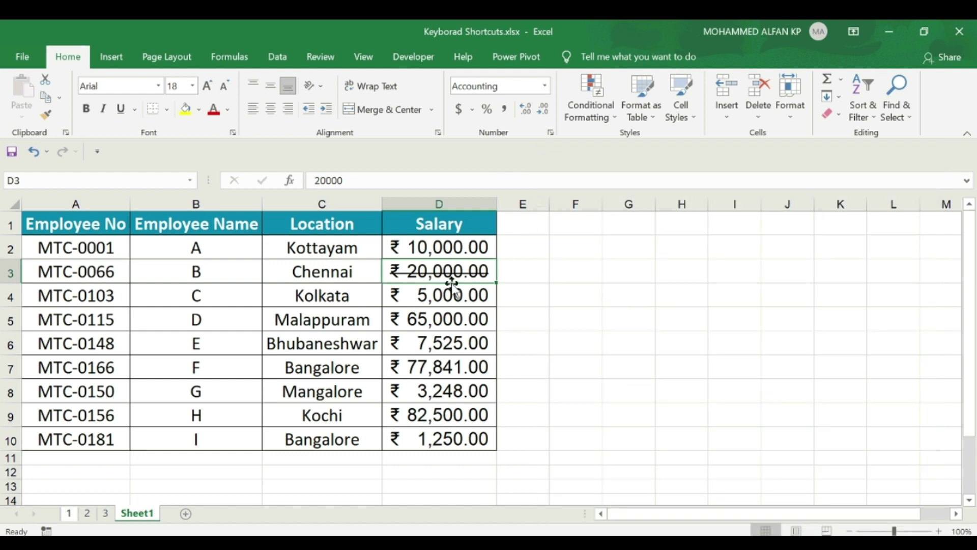
key("ctrl+z")
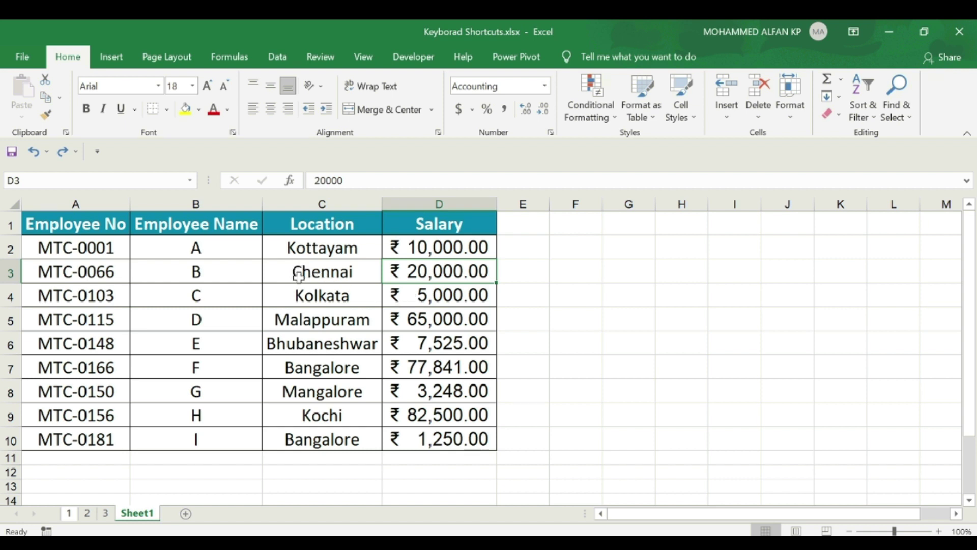
left_click(342, 282)
left_click_drag(342, 283, 435, 324)
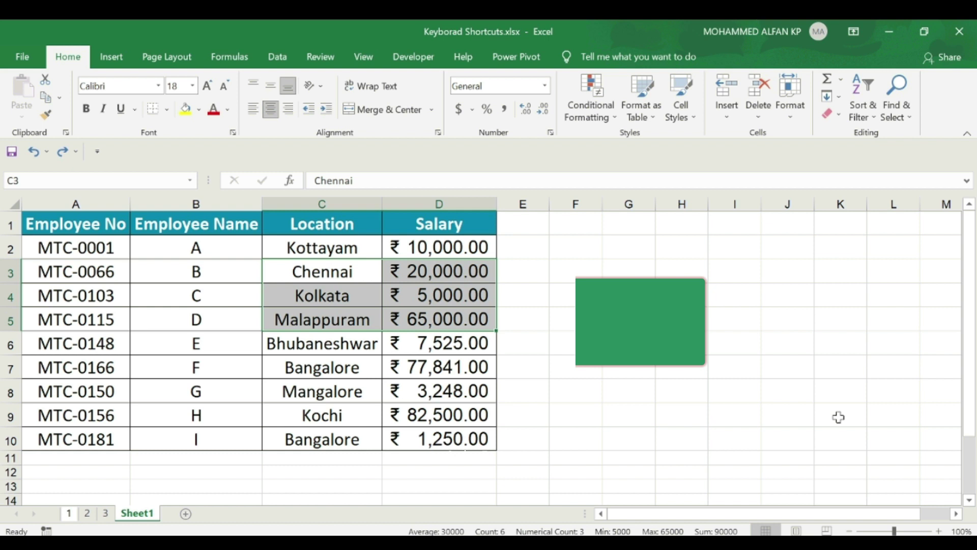
key("ctrl+5")
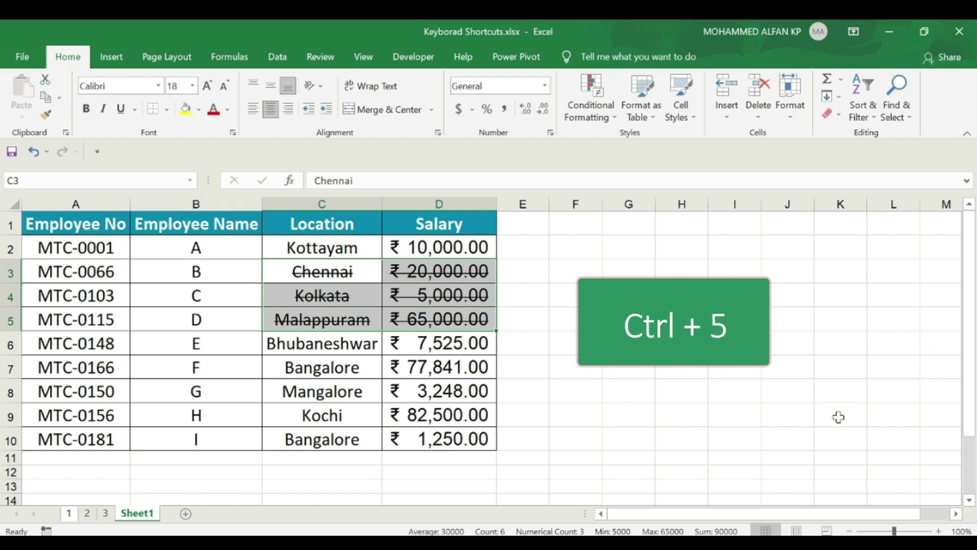
left_click_drag(77, 372, 472, 420)
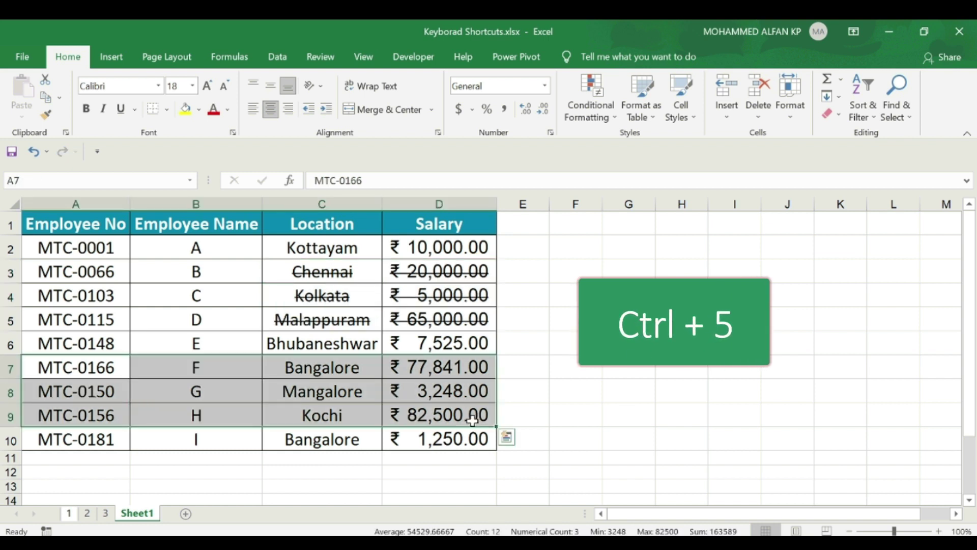
key("ctrl+5")
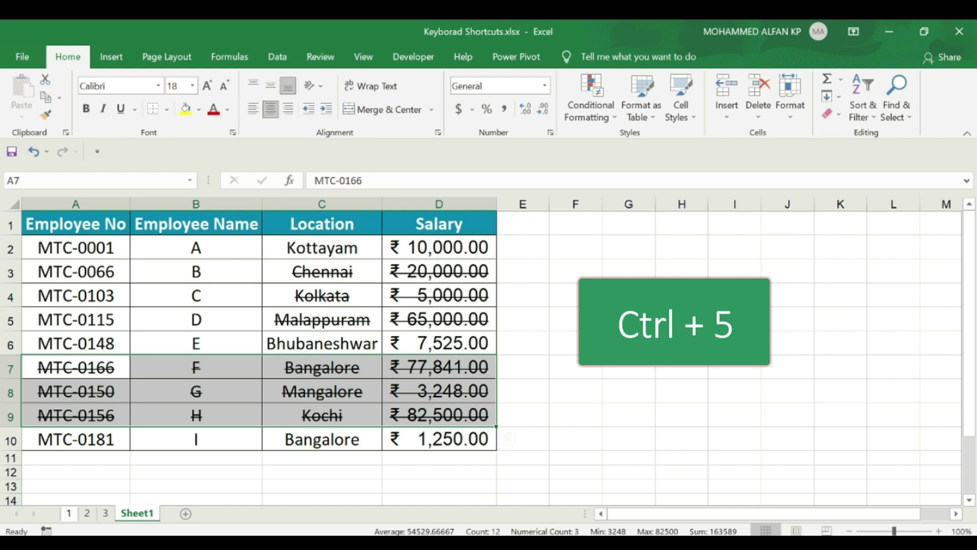
key("ctrl+5")
left_click_drag(321, 271, 458, 320)
key("ctrl+5")
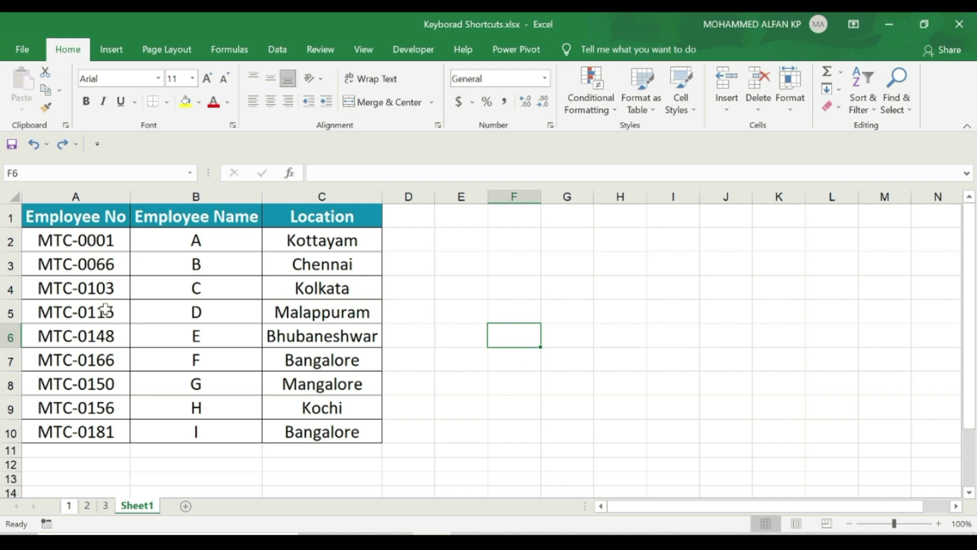
- Clear A3:C3, then repeat the delete with F4 to empty row 7 (A7:C7)
left_click_drag(65, 262, 320, 266)
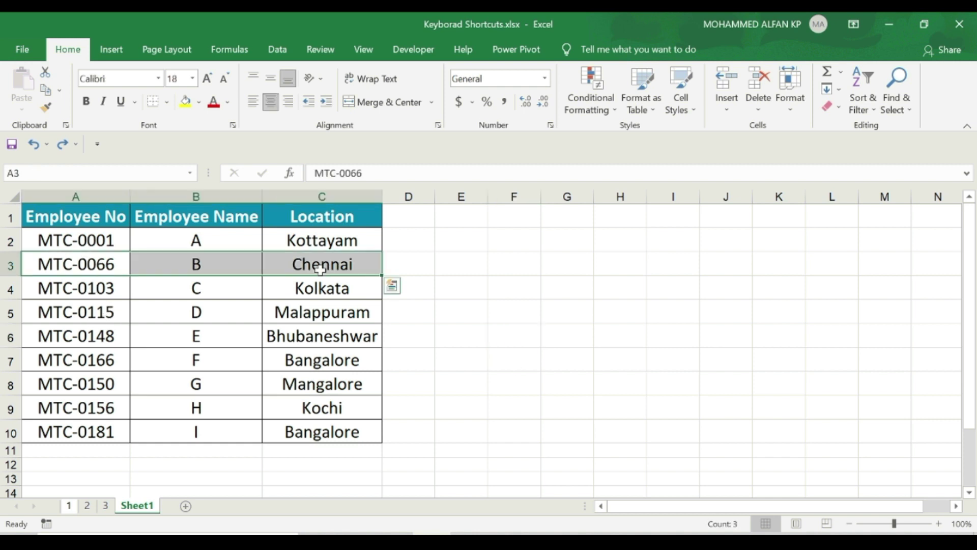
key("Delete")
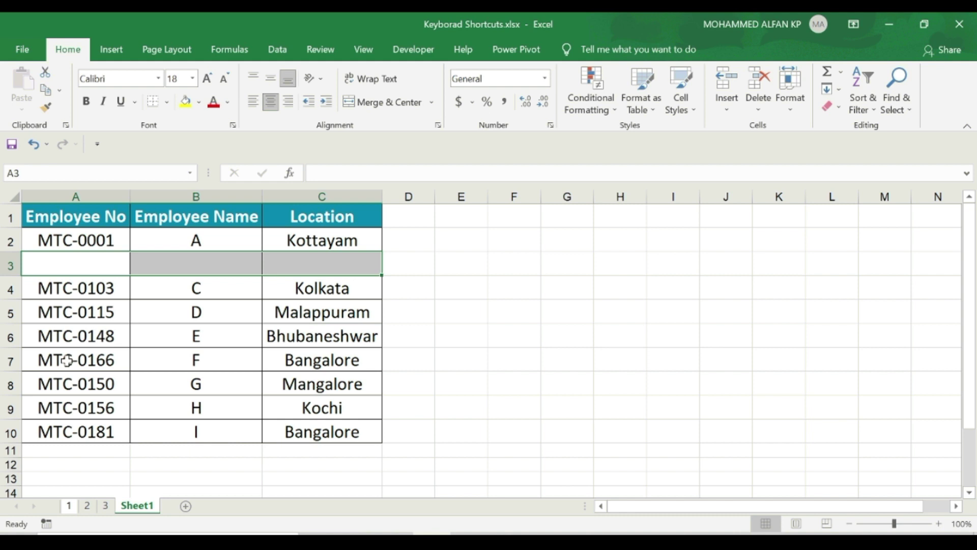
left_click_drag(65, 360, 372, 363)
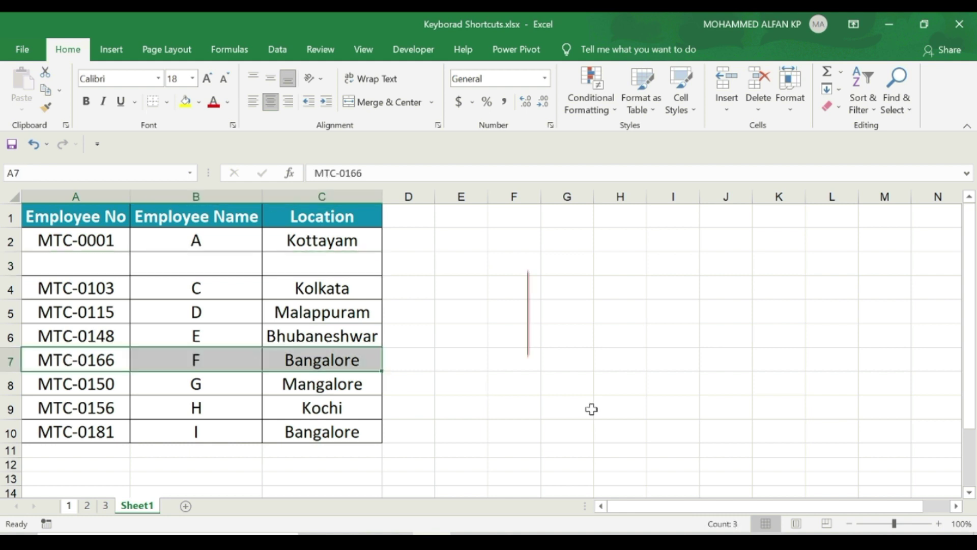
key("F4")
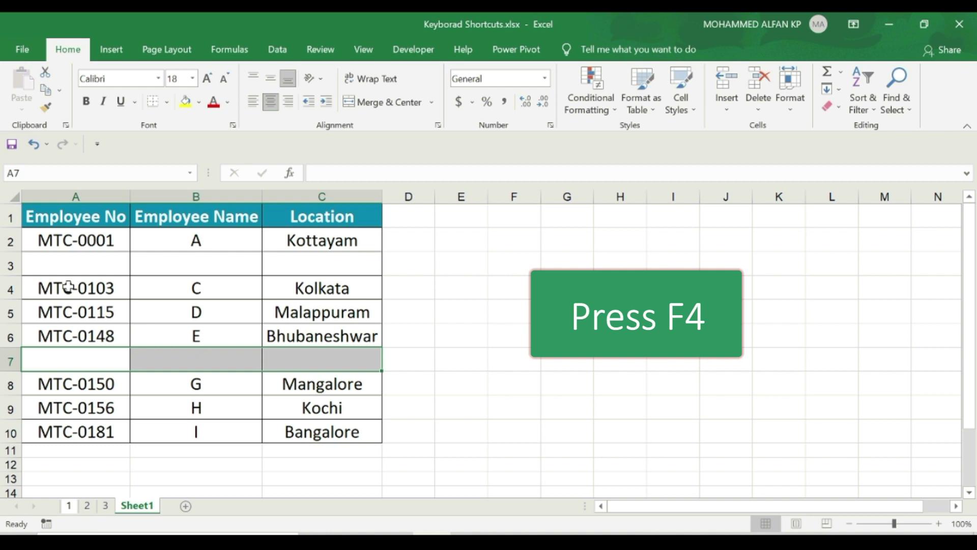
- Fill the Kolkata row A4:C4 yellow and repeat the fill on G3:M3, G9:M9 and E7:H7
left_click_drag(69, 287, 349, 286)
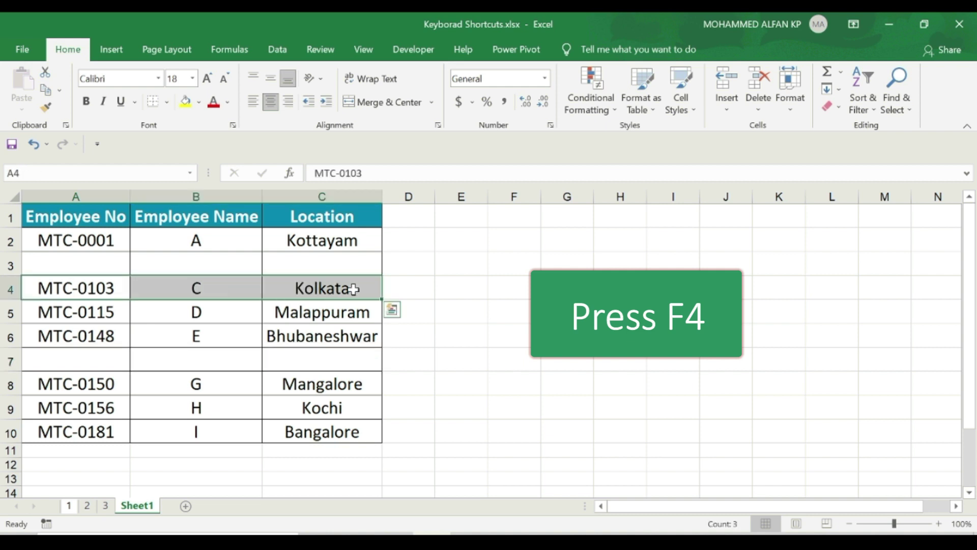
left_click(184, 103)
left_click(574, 267)
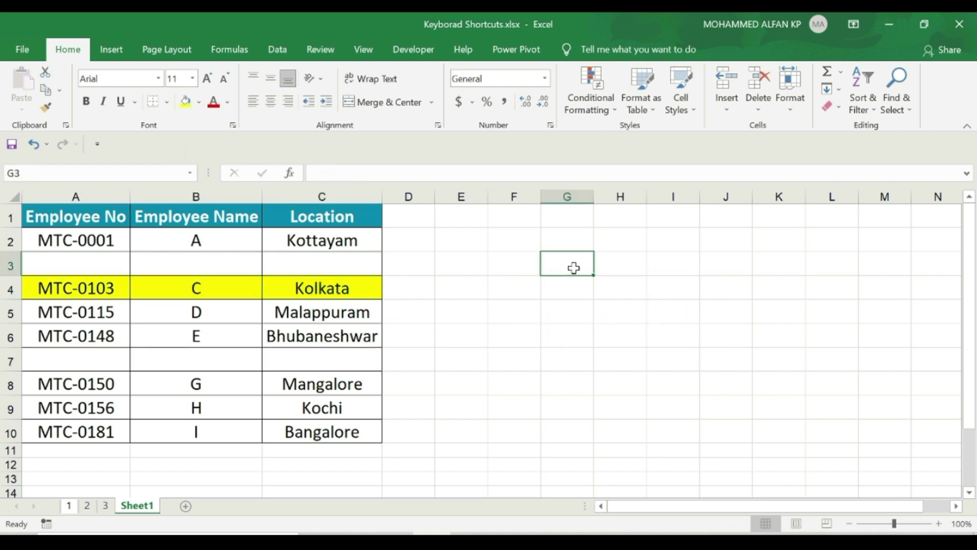
left_click_drag(572, 267, 870, 264)
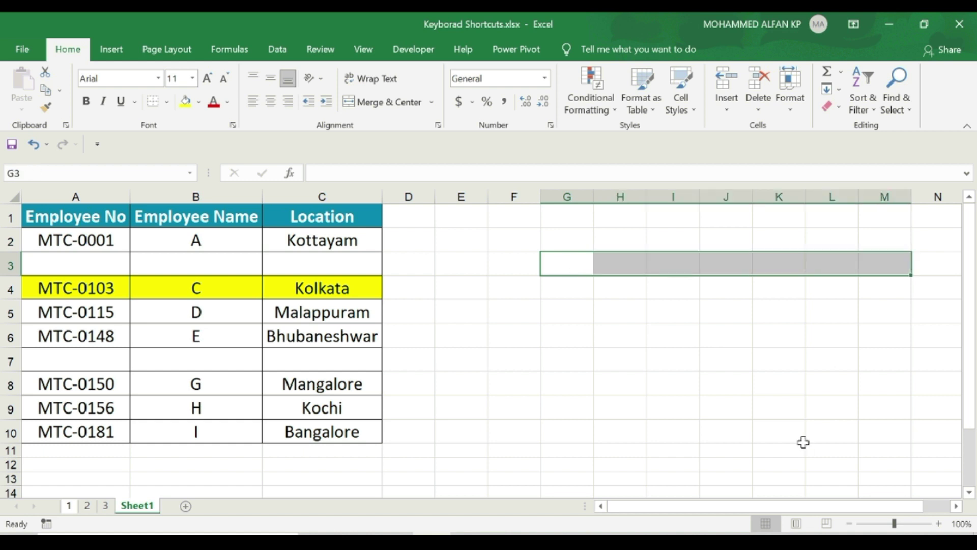
key("F4")
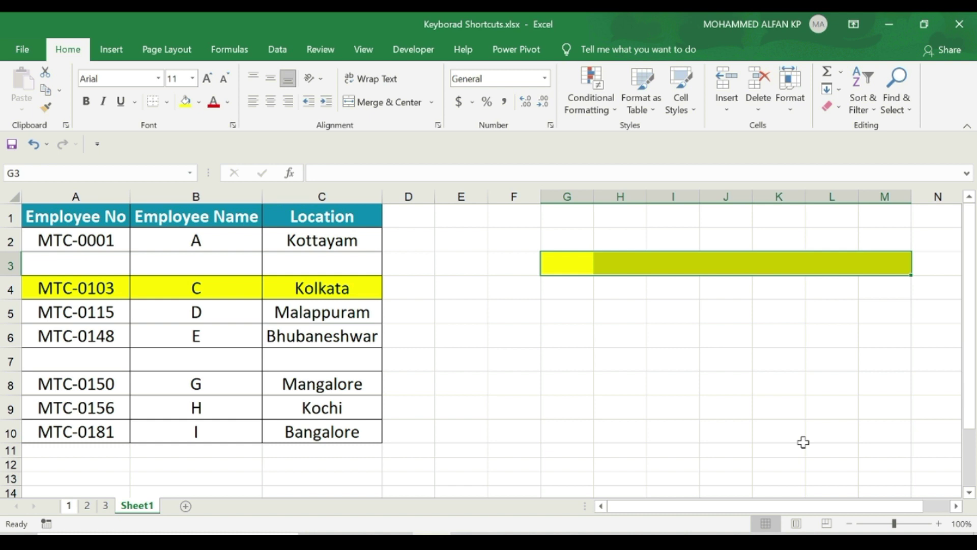
left_click_drag(568, 406, 862, 403)
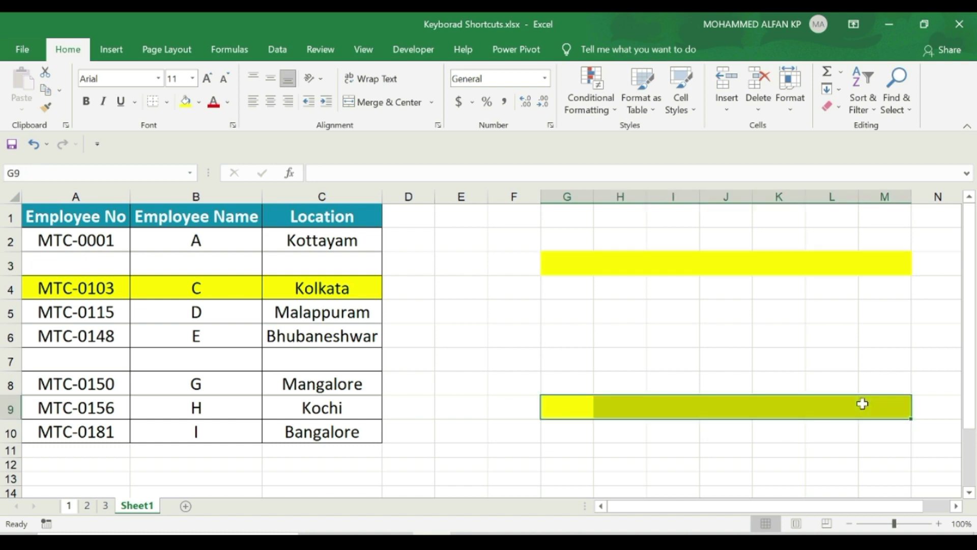
left_click_drag(443, 360, 642, 361)
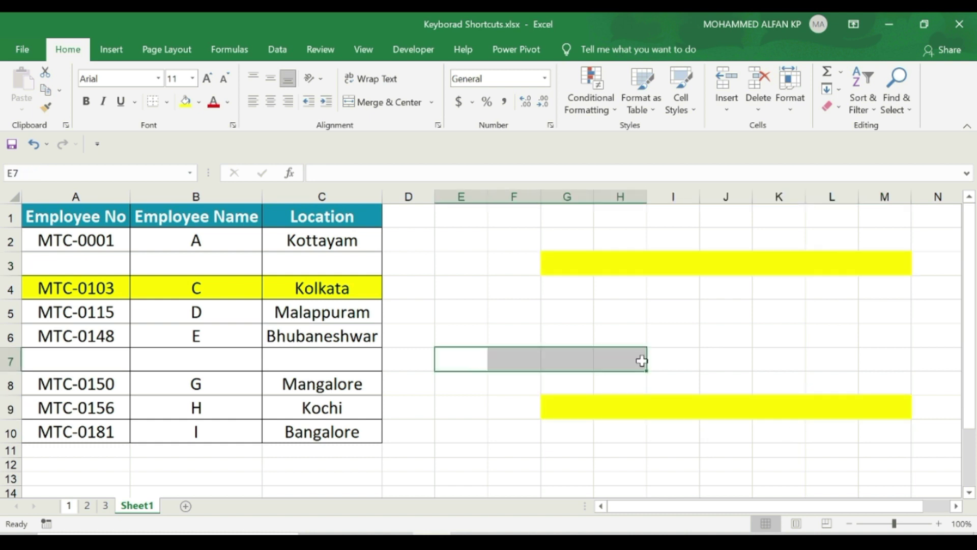
key("F4")
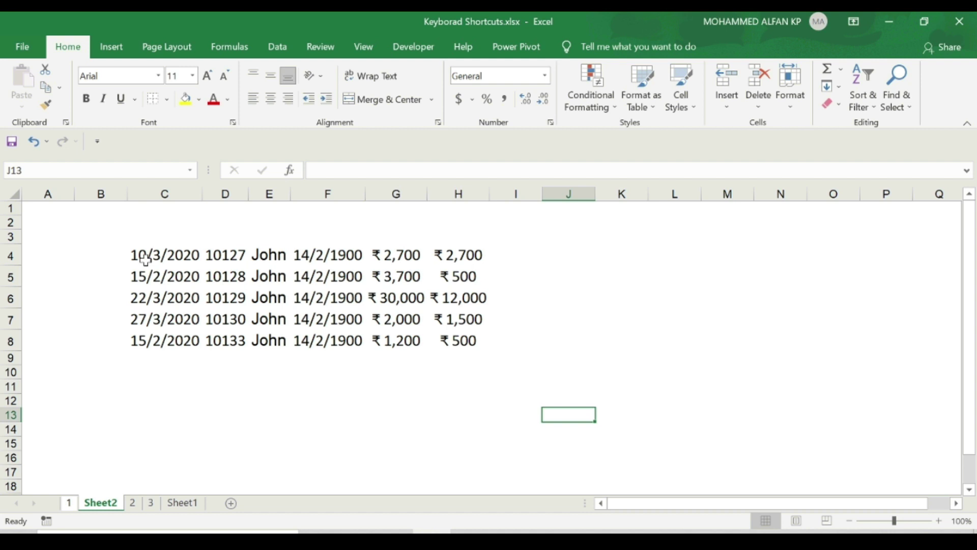
- Put an Outside Border around C4:H8 on Sheet2, then undo it with Ctrl+Z
left_click_drag(142, 257, 473, 341)
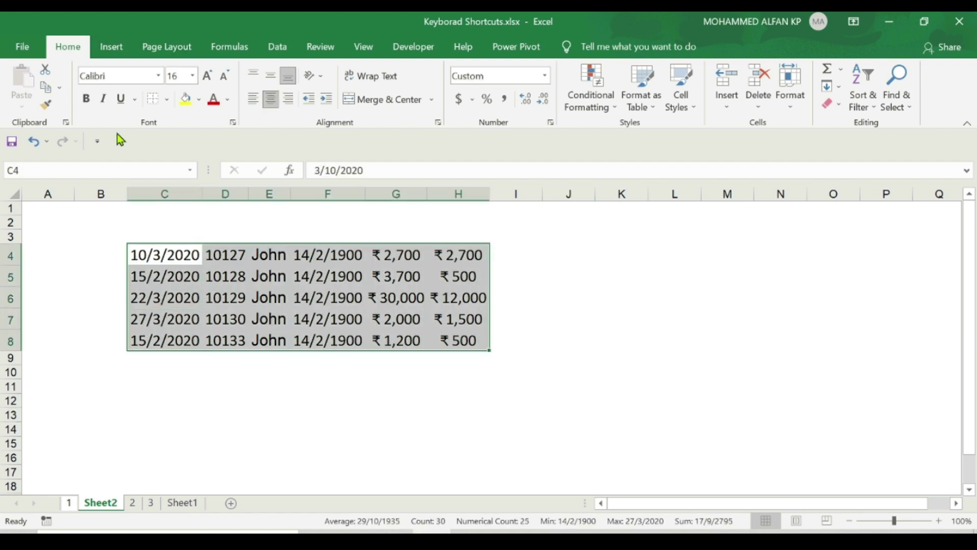
left_click(168, 101)
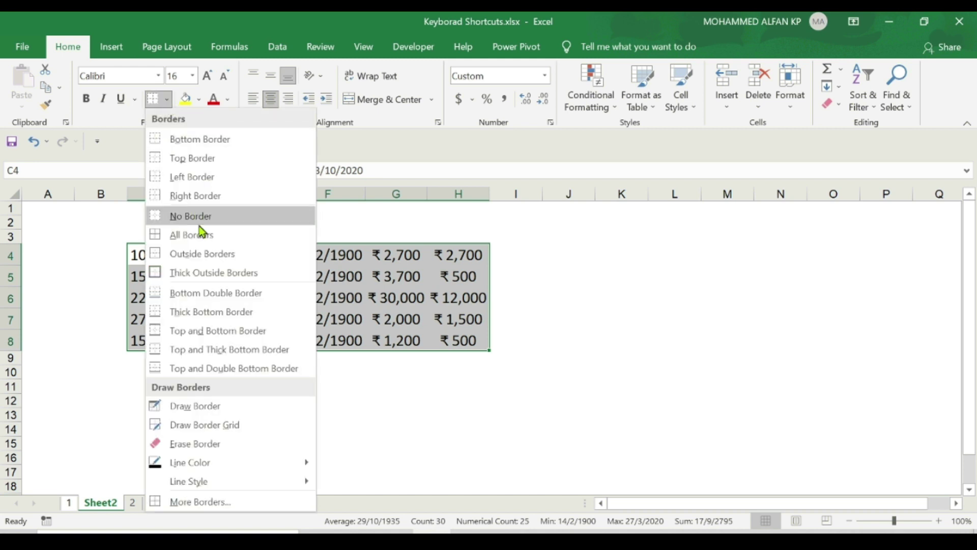
left_click(206, 254)
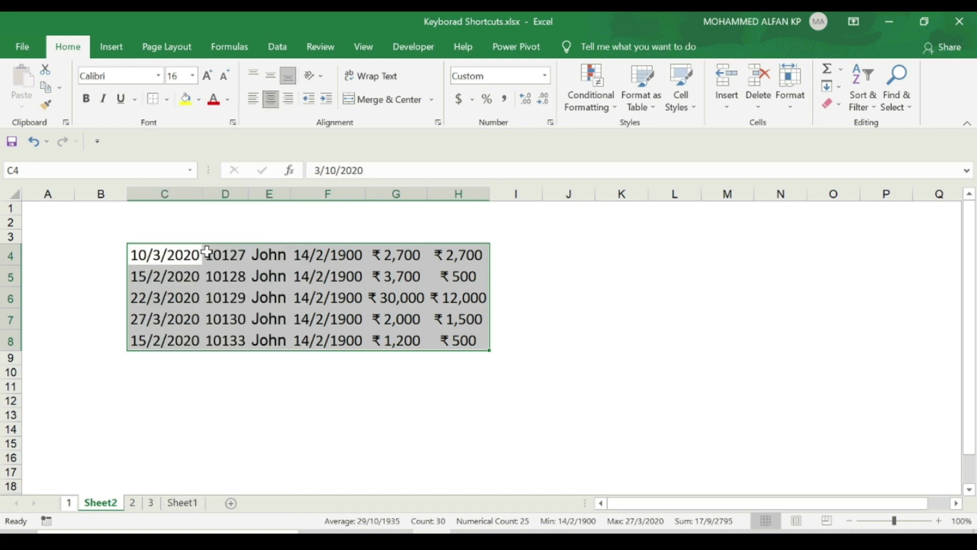
left_click(609, 334)
key("ctrl+z")
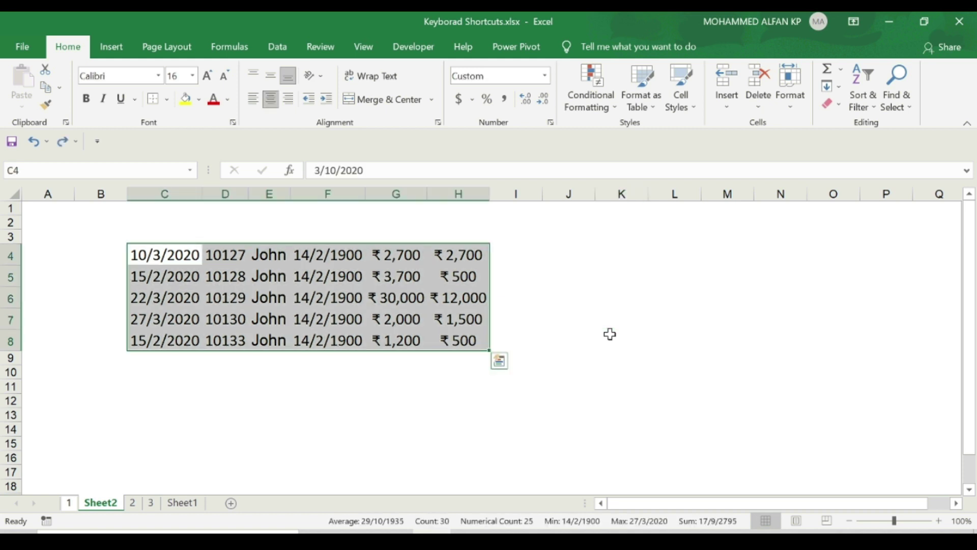
left_click(610, 334)
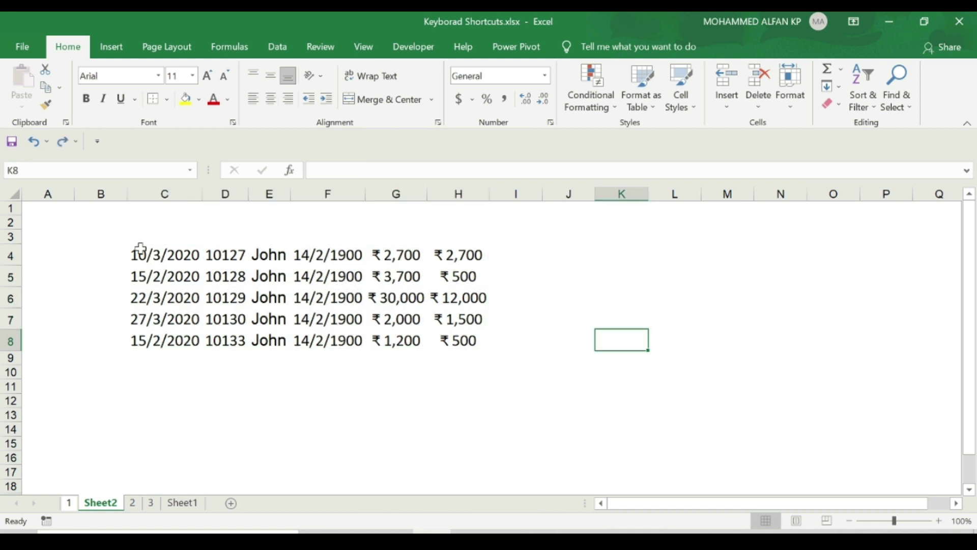
- Outline C4:H8 with a border using Ctrl+Shift+&
left_click_drag(138, 251, 446, 335)
key("ctrl+shift+7")
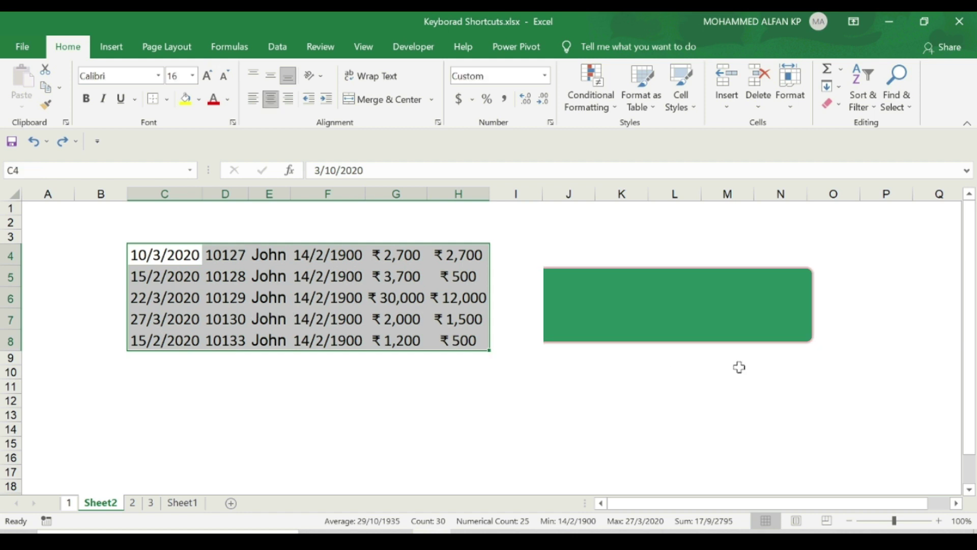
key("ctrl+shift+7")
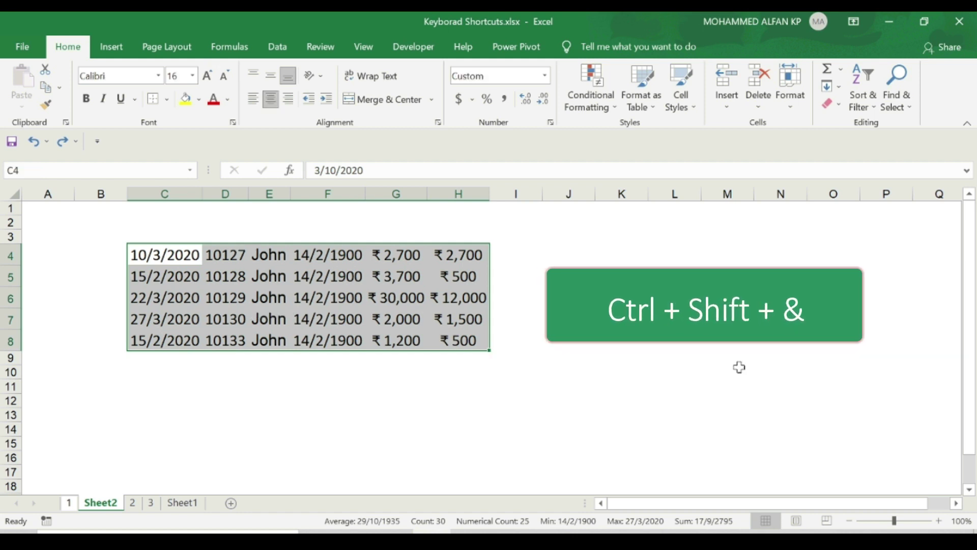
left_click(739, 368)
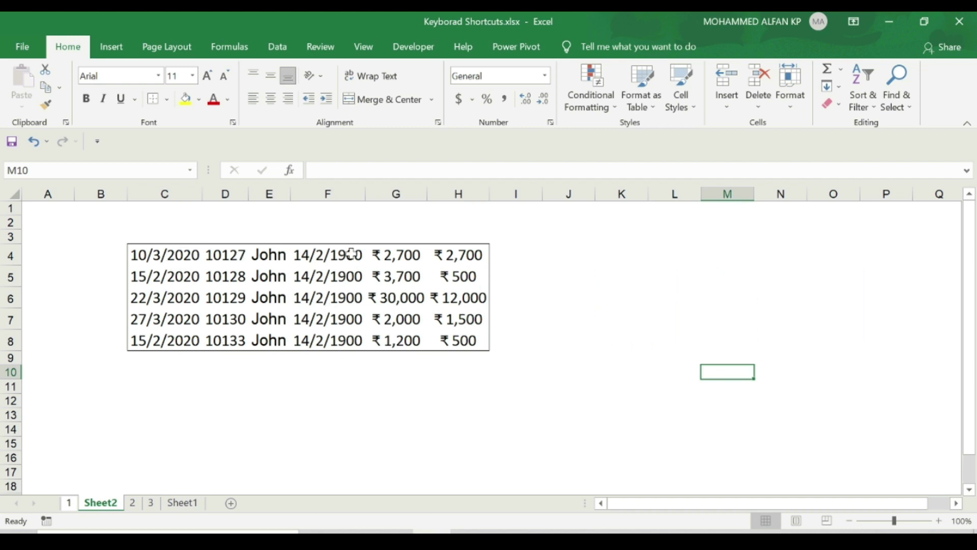
left_click(640, 317)
left_click(706, 318)
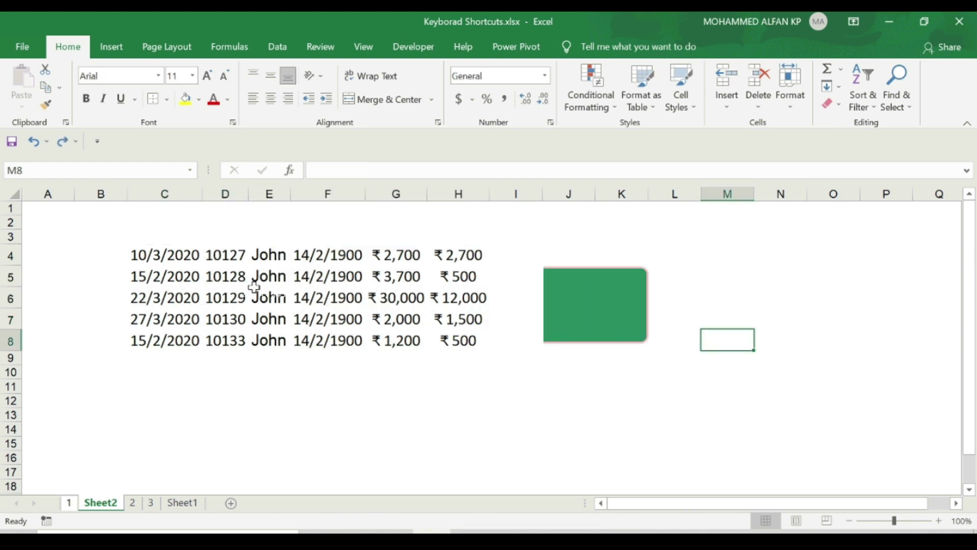
- Reselect C4:H8 and apply All Borders with Alt, H, B, A
left_click_drag(188, 261, 450, 339)
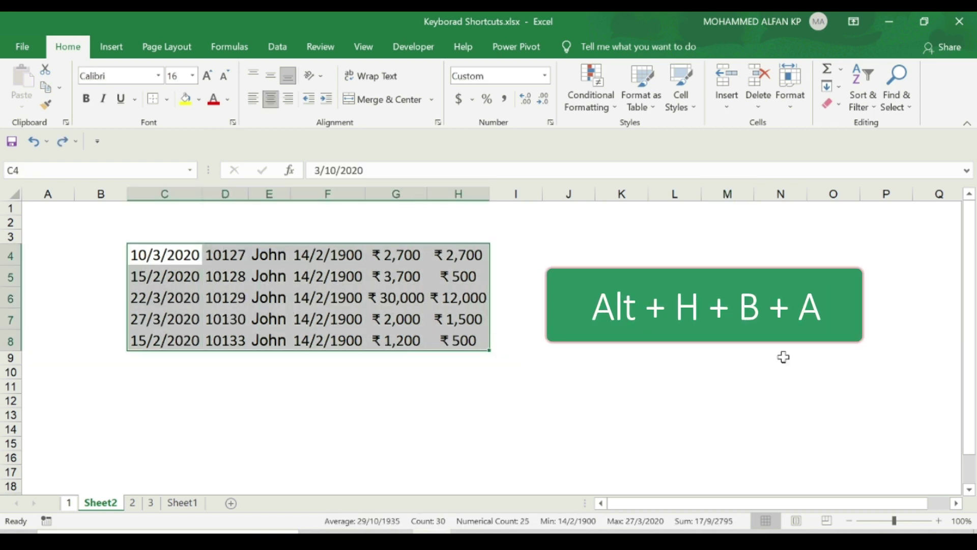
key("alt+h")
key("b")
key("a")
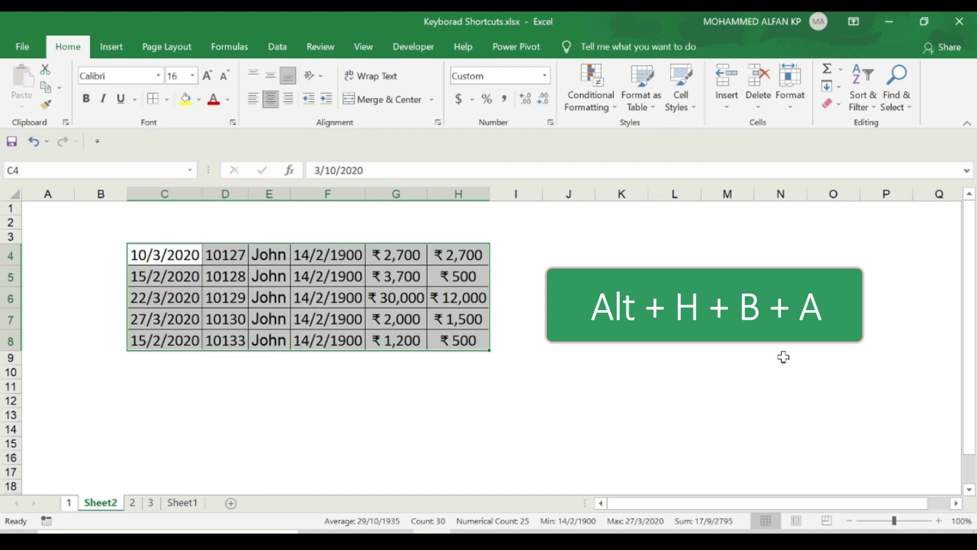
left_click(784, 357)
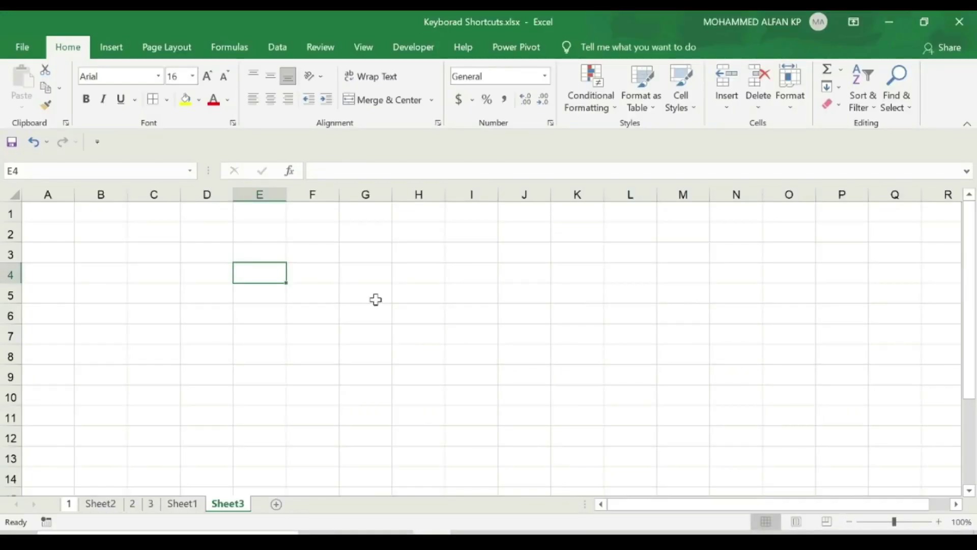
- Enter 20 in E4, 30 in H5, 70 in H7 and 90 in D8 on Sheet3
type("20")
key("Return")
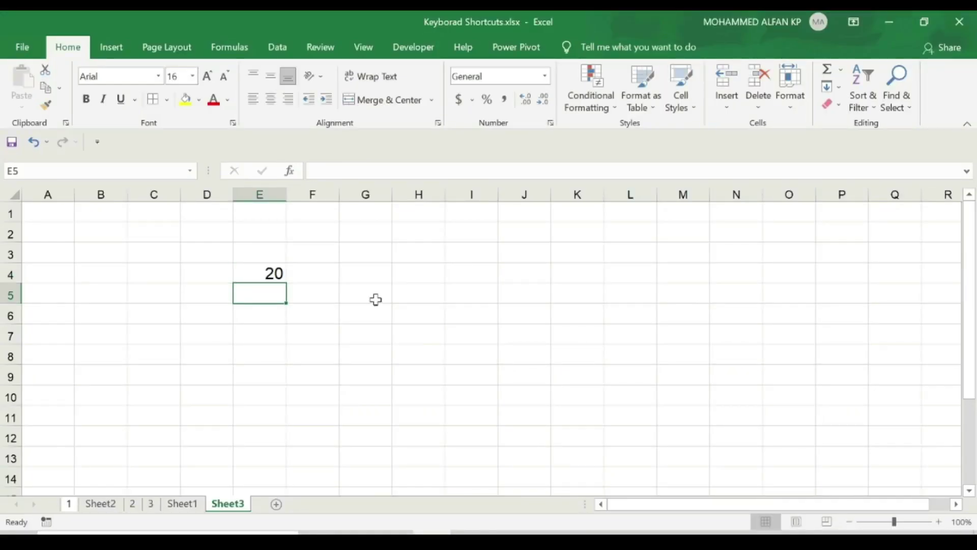
key("Right")
key("Right")
key("Right")
type("30")
key("Return")
key("Return")
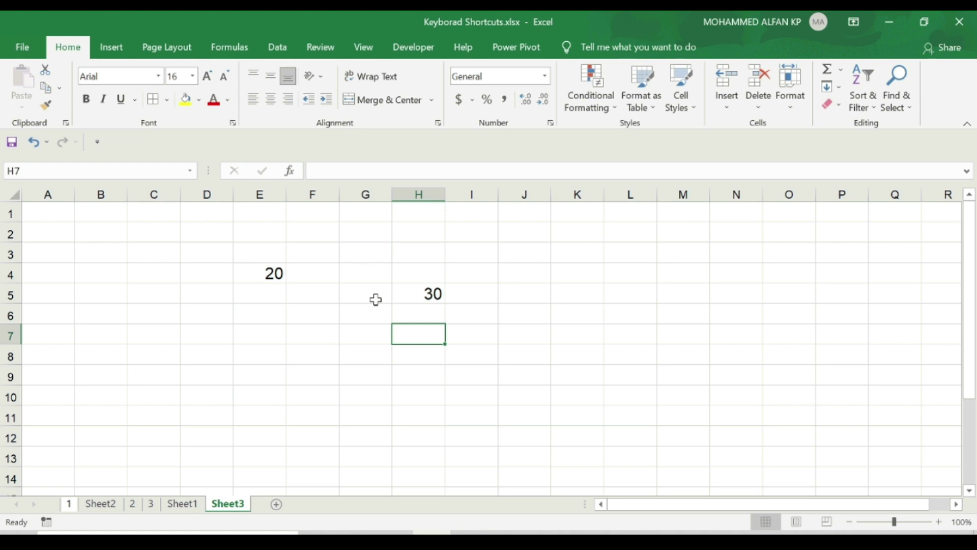
type("70")
key("Return")
key("Left")
key("Left")
key("Left")
key("Left")
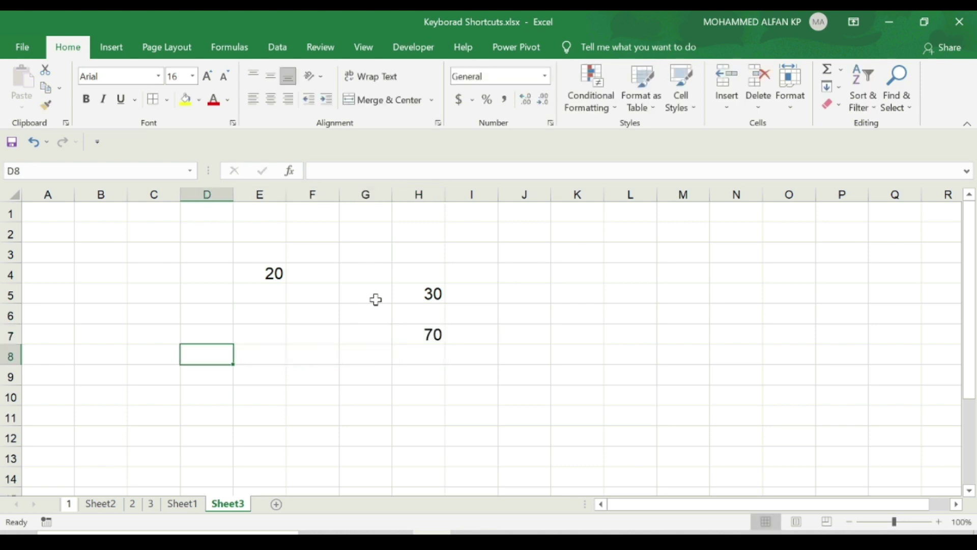
type("90")
key("Return")
key("Down")
key("Down")
key("Right")
key("Right")
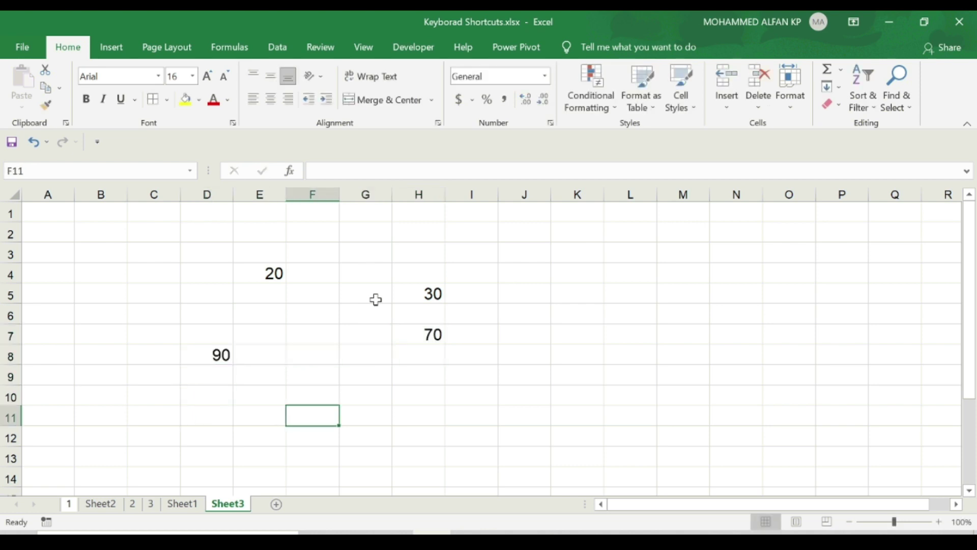
key("Right")
key("Right")
key("Right")
key("Right")
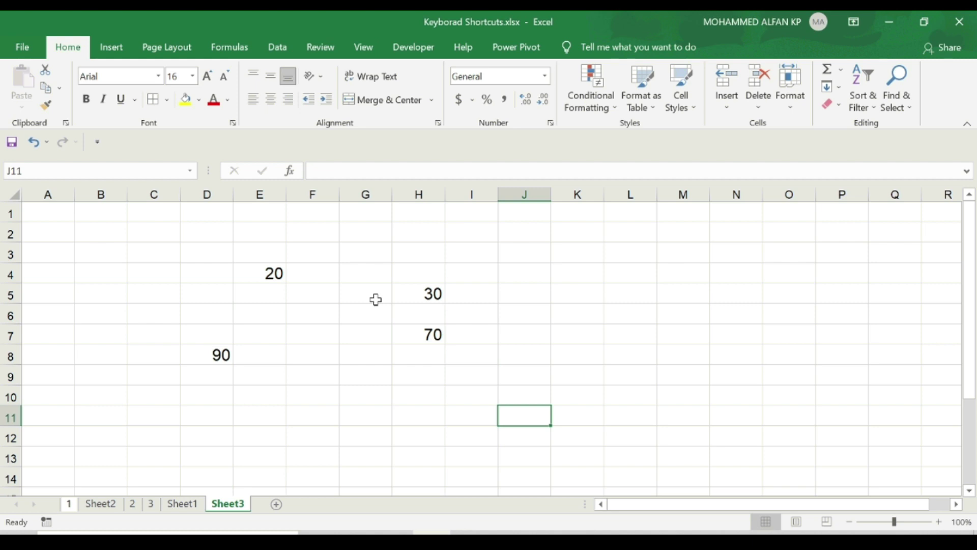
- Enter =E4+H5+H7+D8 in J11 (210) and press F2 to show its colour-coded references
type("=")
left_click(274, 273)
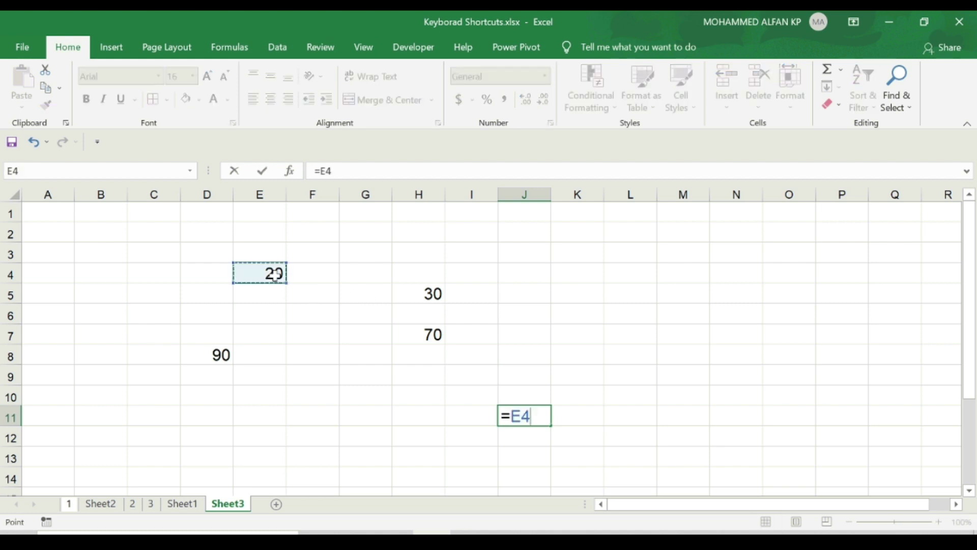
type("+")
left_click(413, 297)
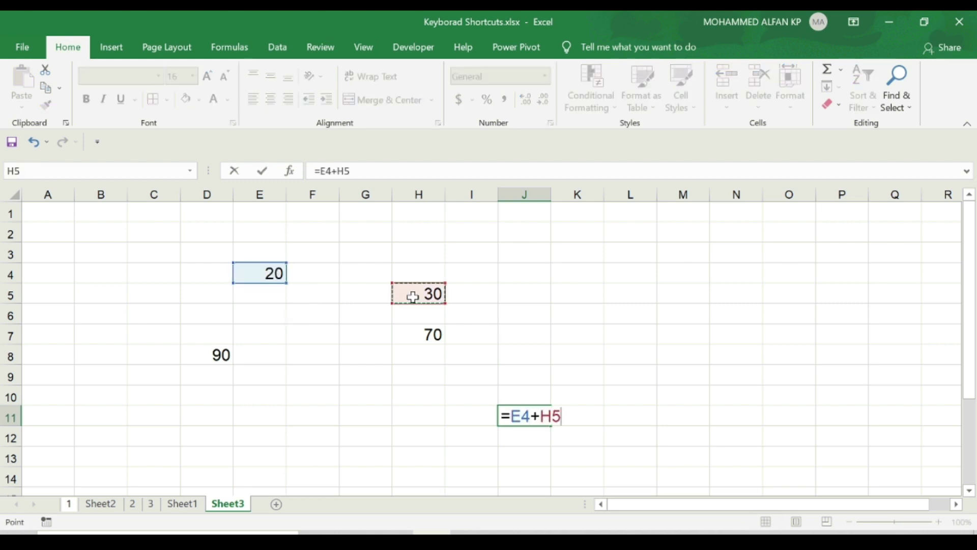
type("+")
left_click(426, 335)
type("+")
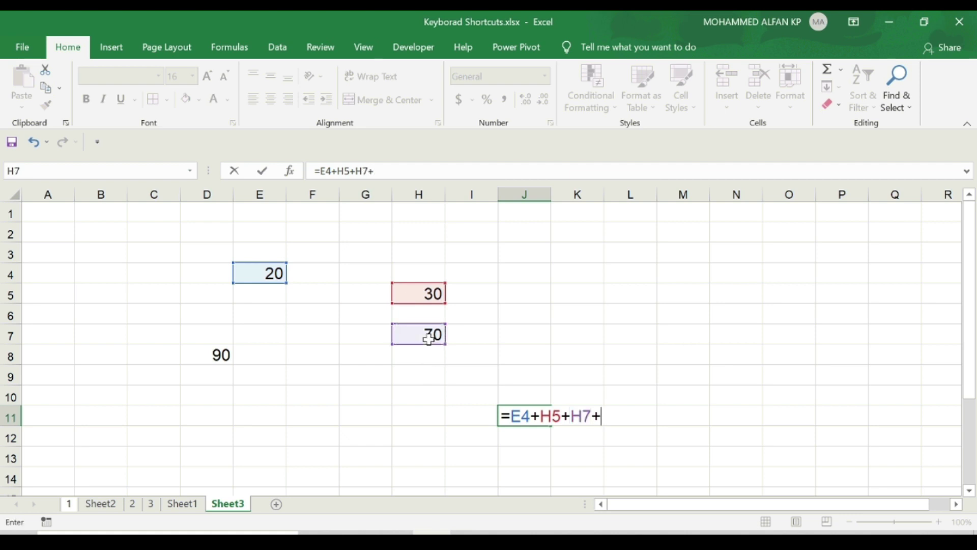
left_click(218, 356)
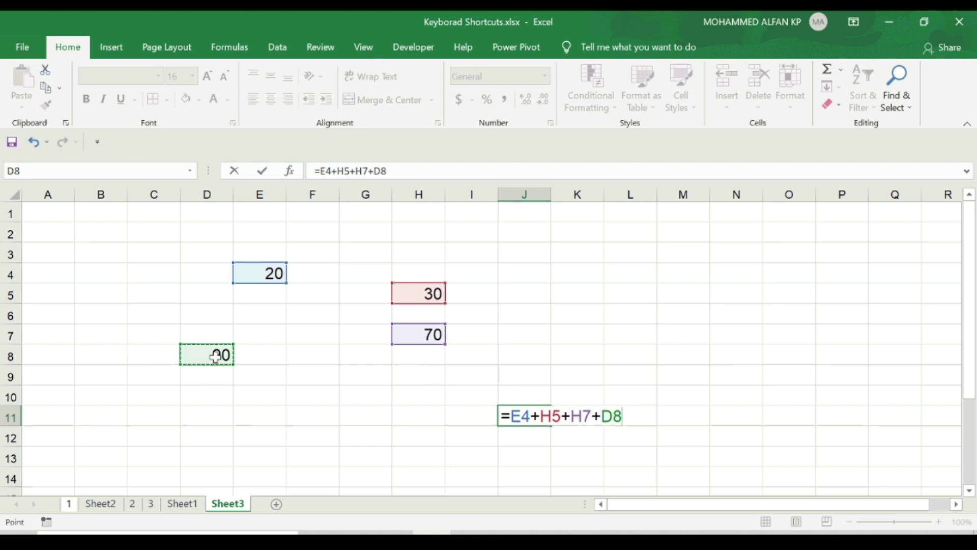
key("Return")
left_click(529, 416)
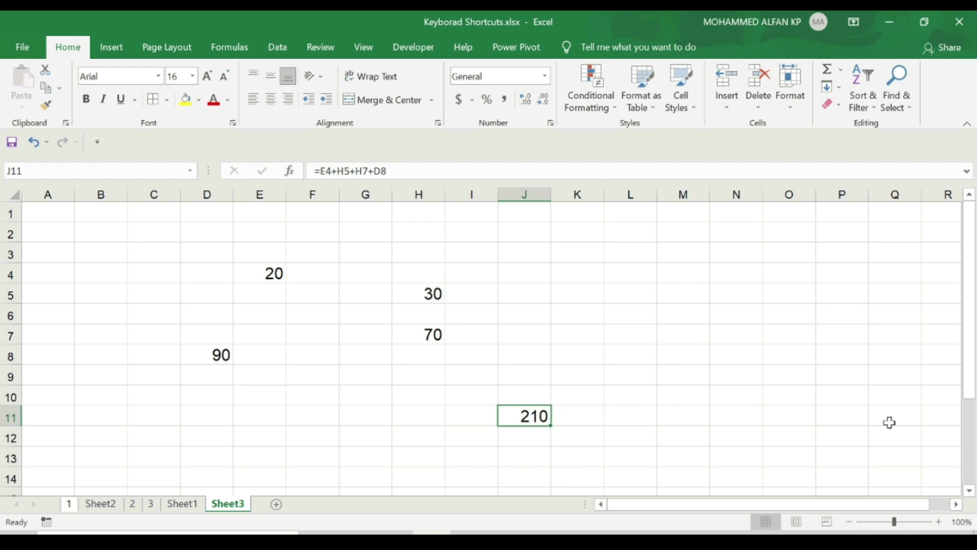
key("F2")
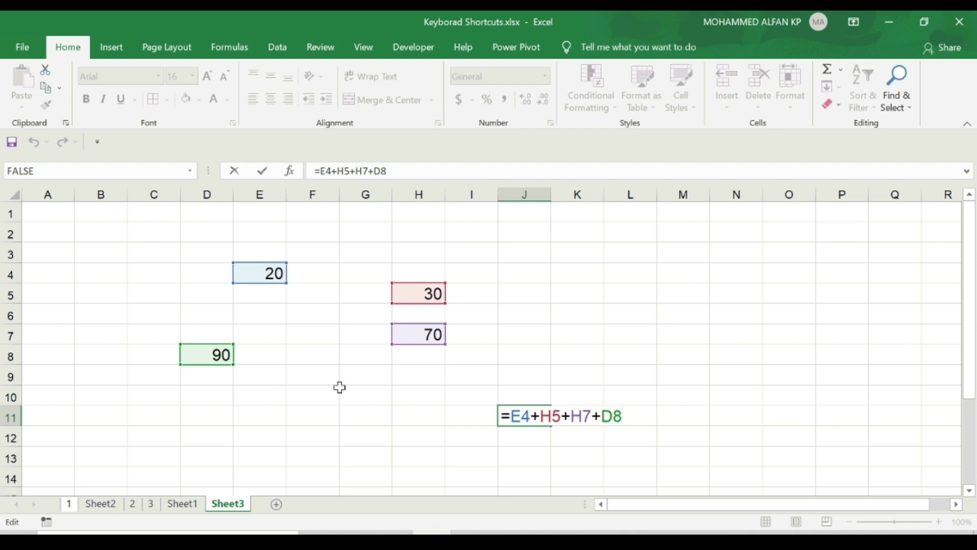
- Enter 100, 50 and 60 into M3, M4 and M5
key("Return")
left_click(682, 245)
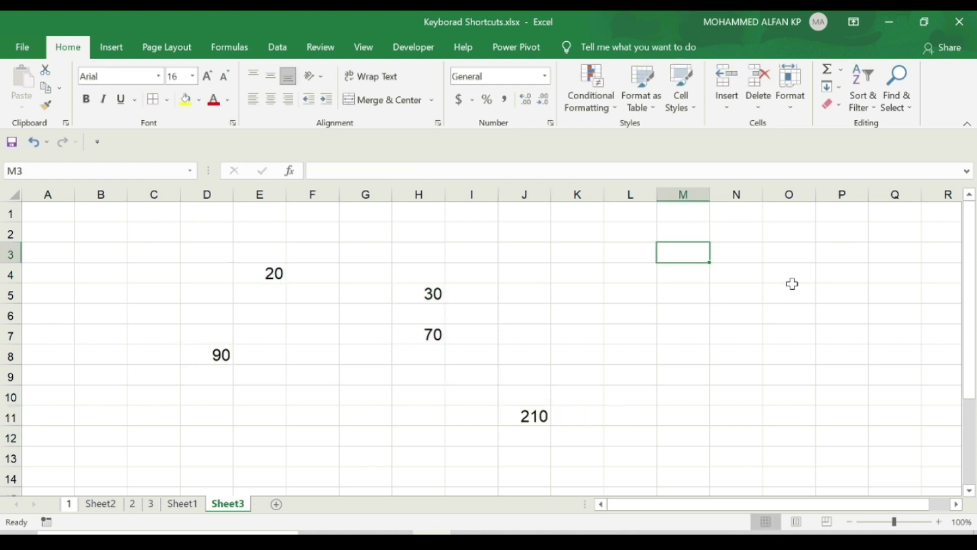
type("100")
key("Return")
type("50")
key("Return")
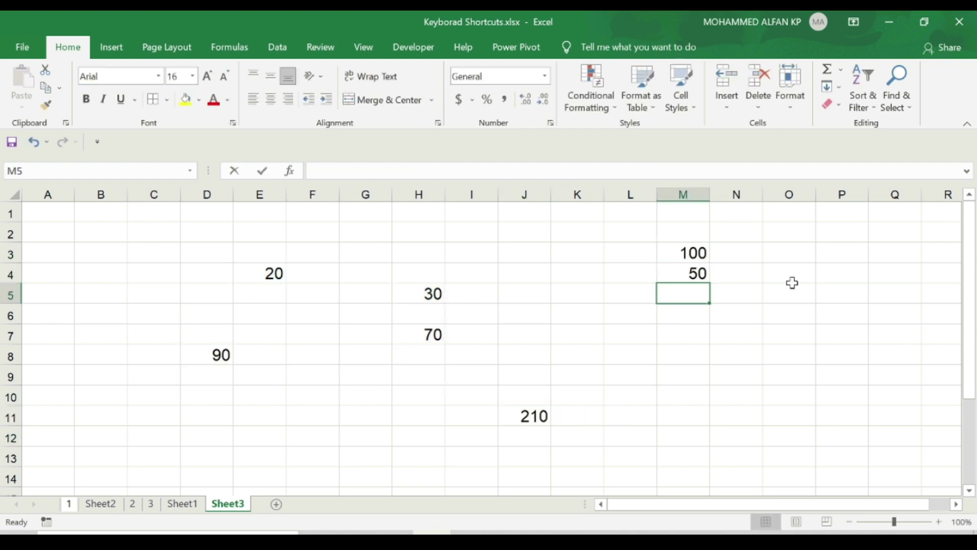
type("60")
key("Return")
- Append +M3+M4+M5 to the J11 formula for a total of 420, then review it with F2
left_click(540, 416)
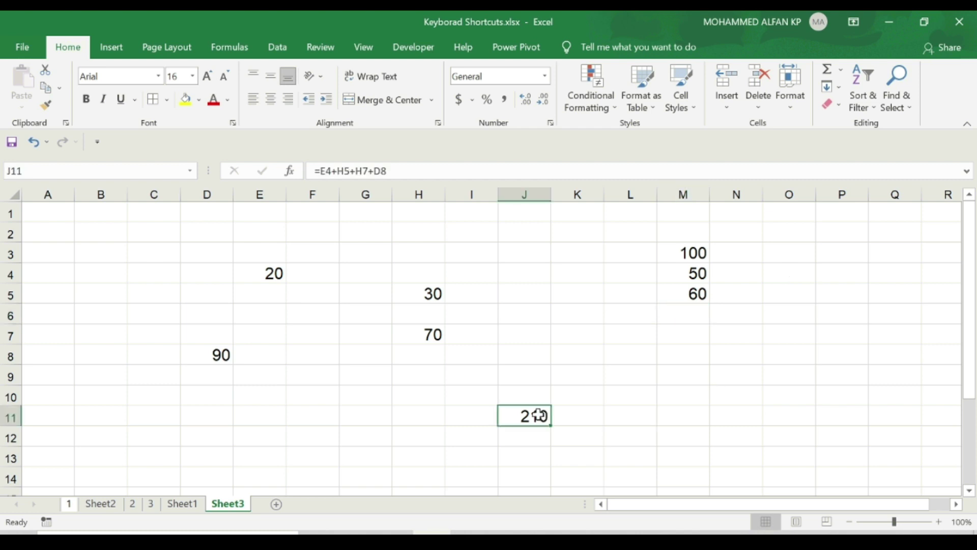
left_click(452, 171)
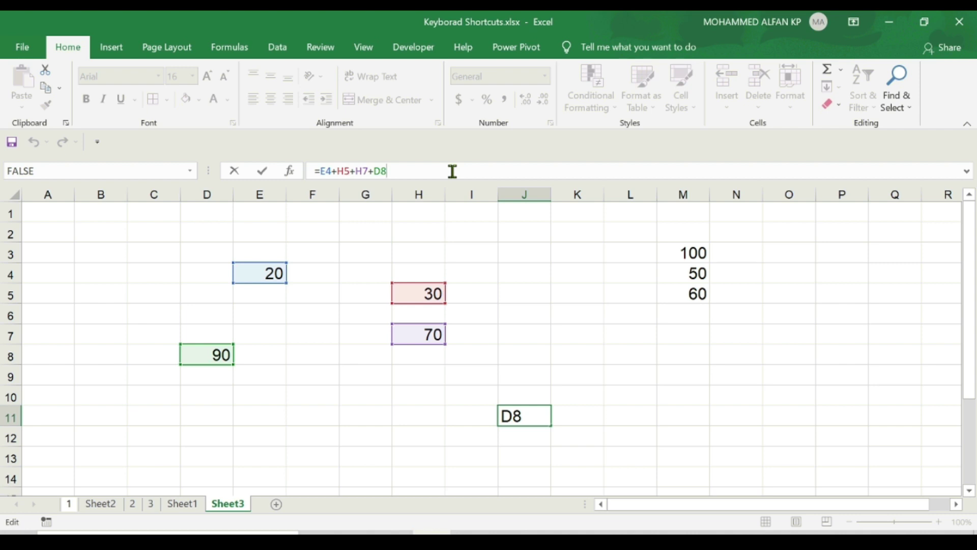
type("+")
left_click(696, 251)
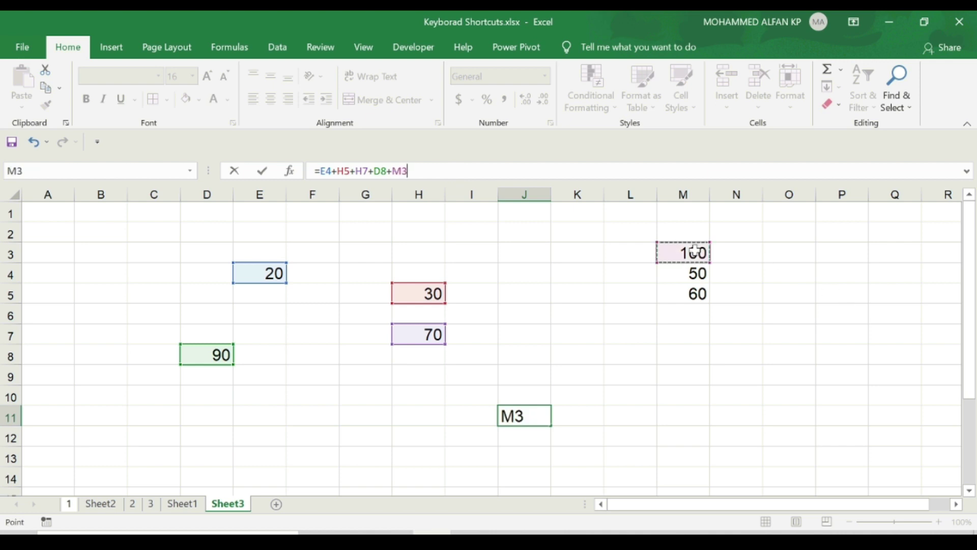
type("+")
left_click(694, 273)
type("+")
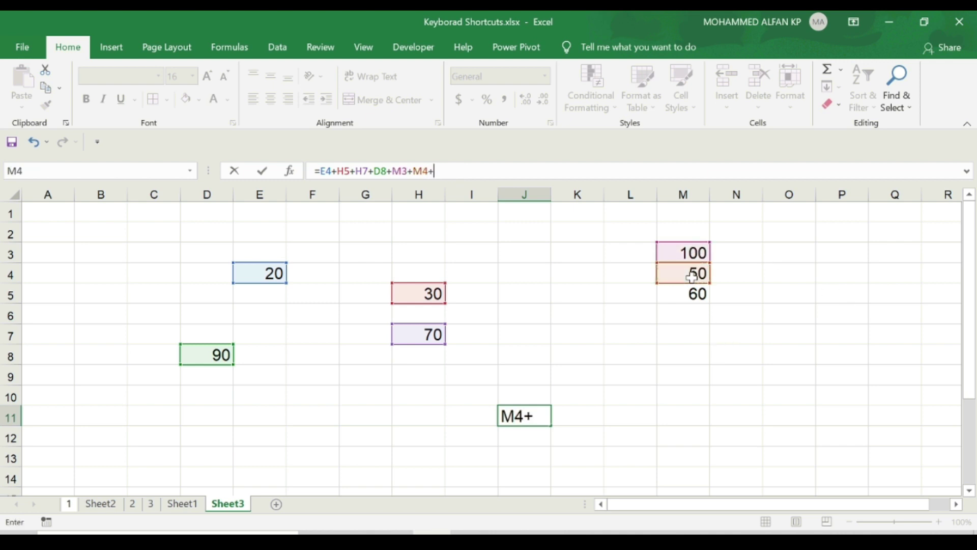
left_click(695, 296)
key("Return")
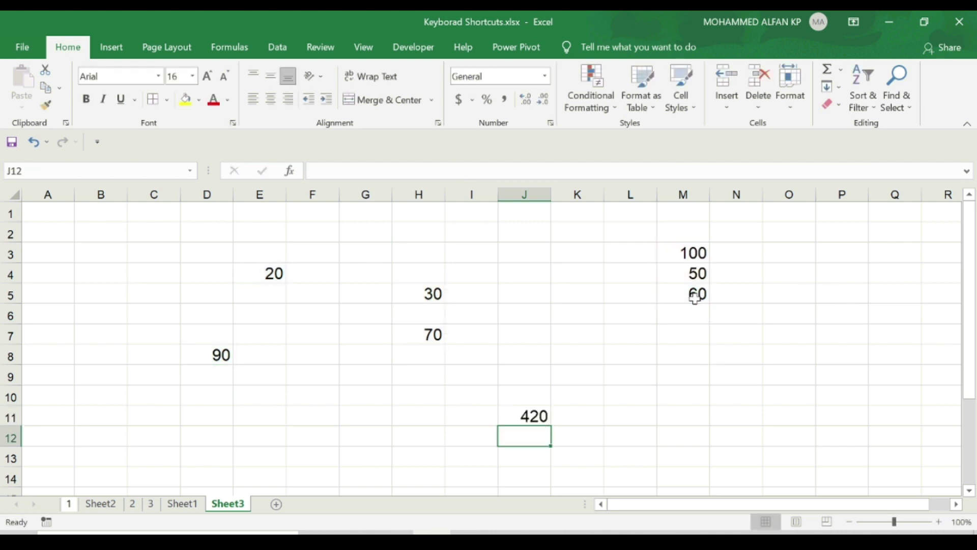
key("Up")
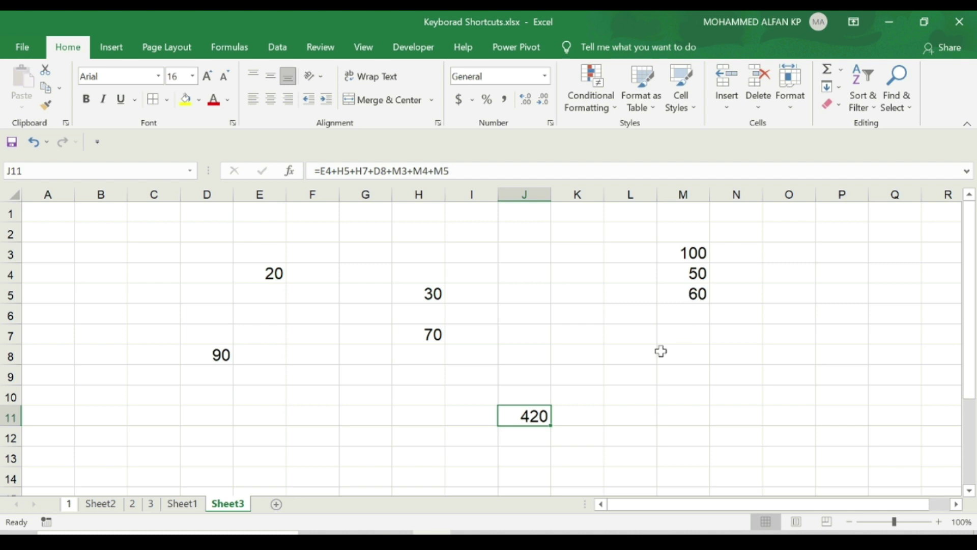
key("F2")
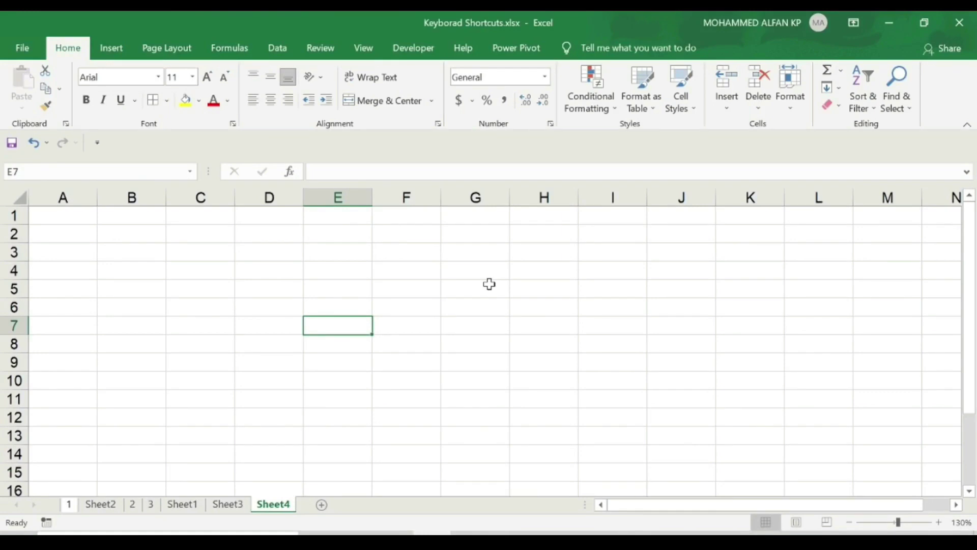
- Type 'nathing is impossssible' into E4 and reselect the cell
key("Up")
key("Up")
key("Up")
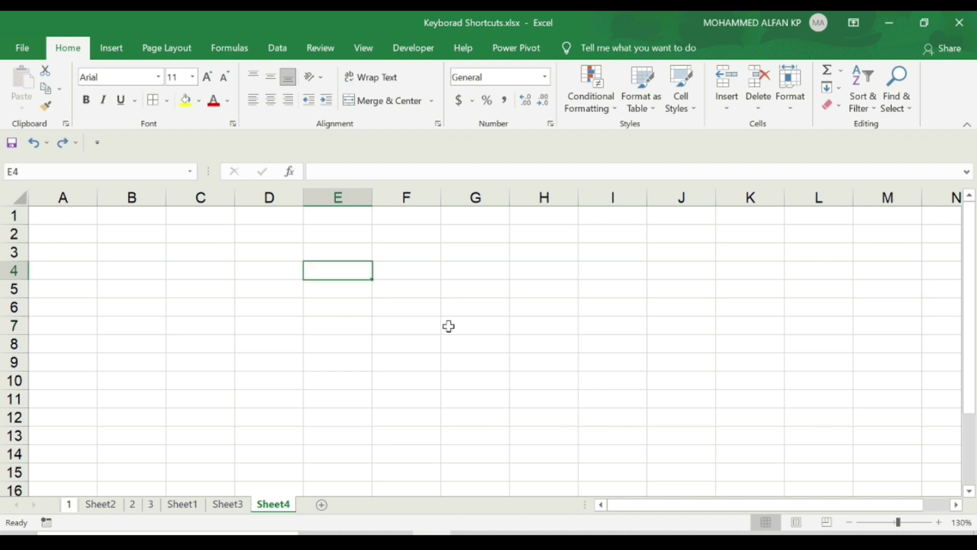
type("nathing")
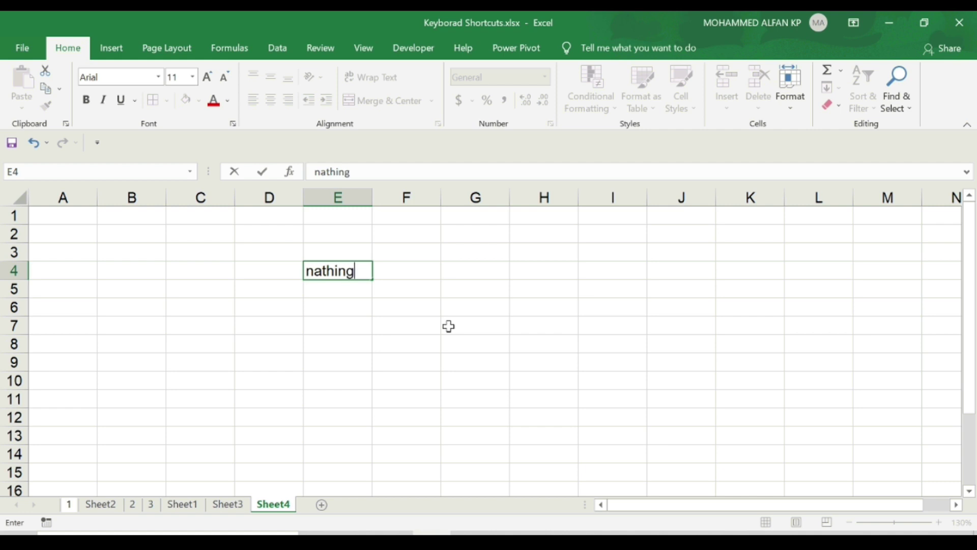
type(" is impossssible")
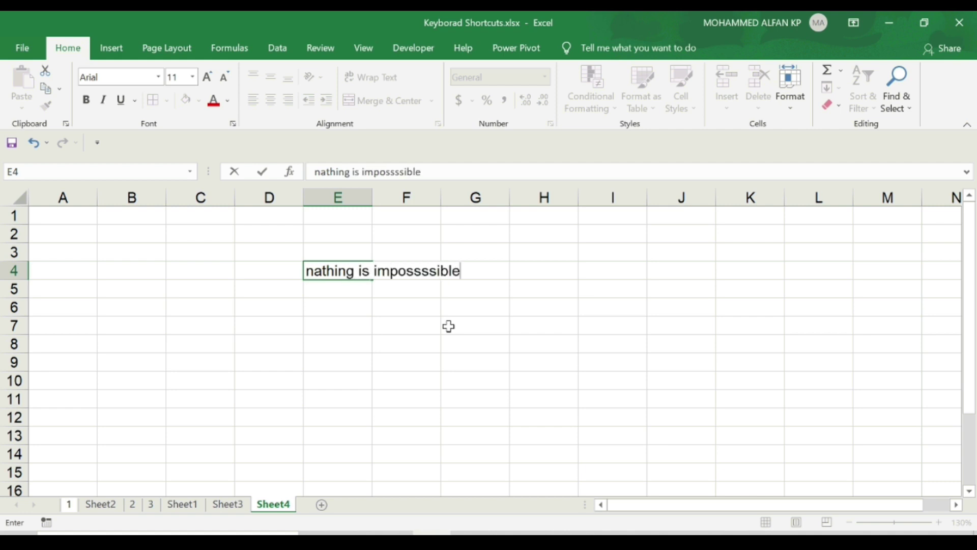
key("Return")
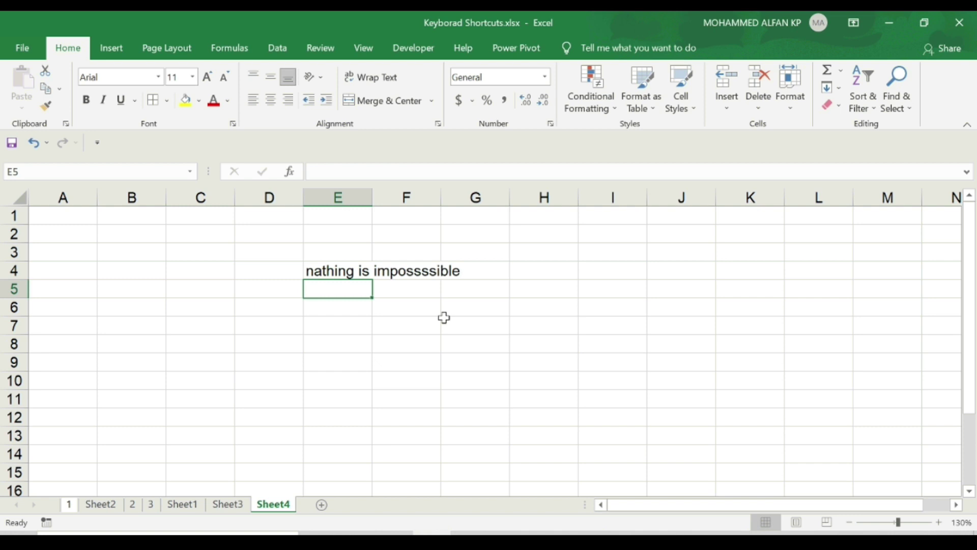
left_click(338, 272)
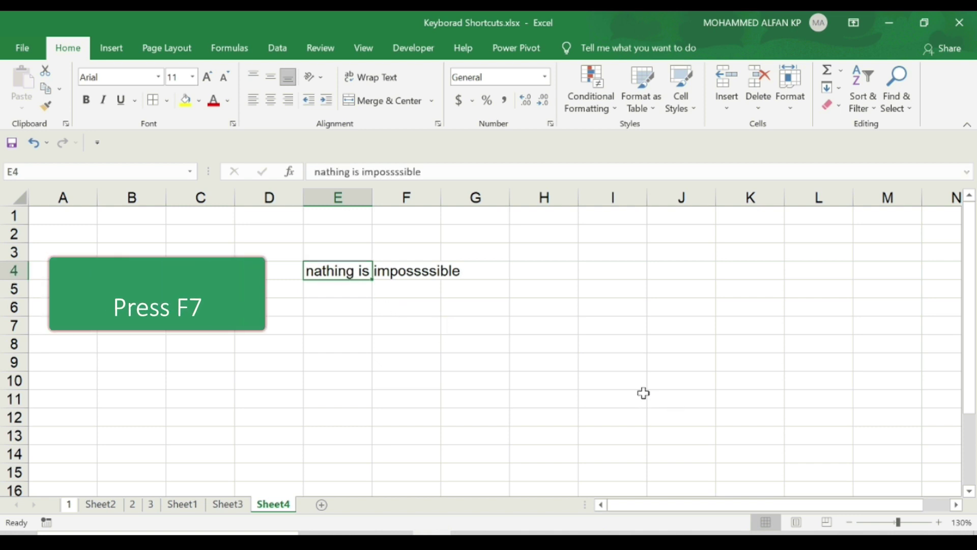
- Spell-check with F7, changing nathing to nothing and impossssible to impossible
key("F7")
left_click_drag(661, 175, 659, 255)
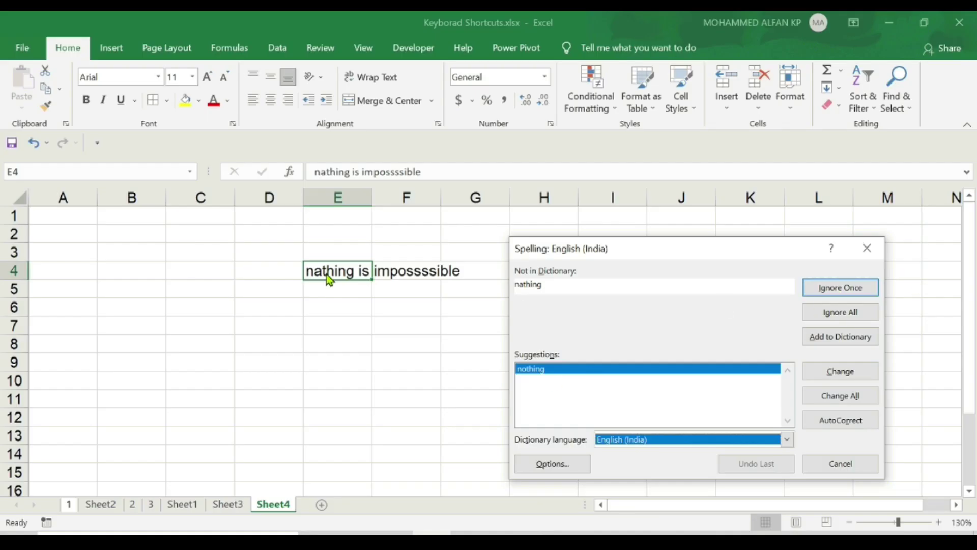
left_click(833, 376)
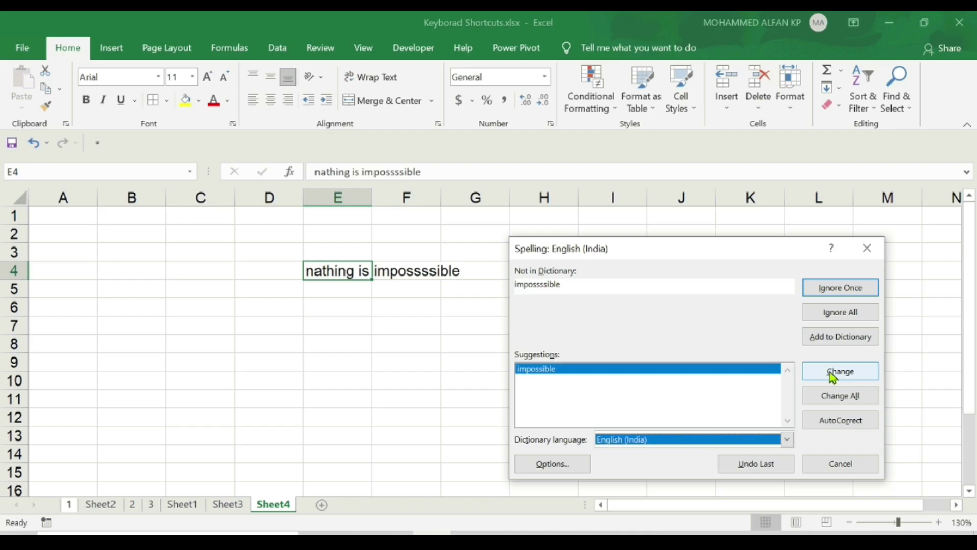
left_click(759, 295)
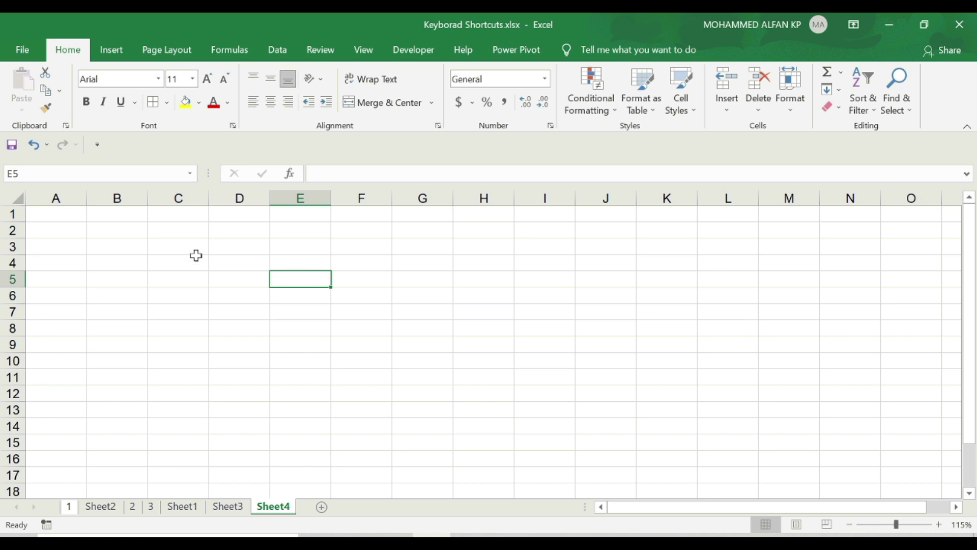
- From A1, select column A with Ctrl+Space, then row 1 with Shift+Space
left_click(49, 219)
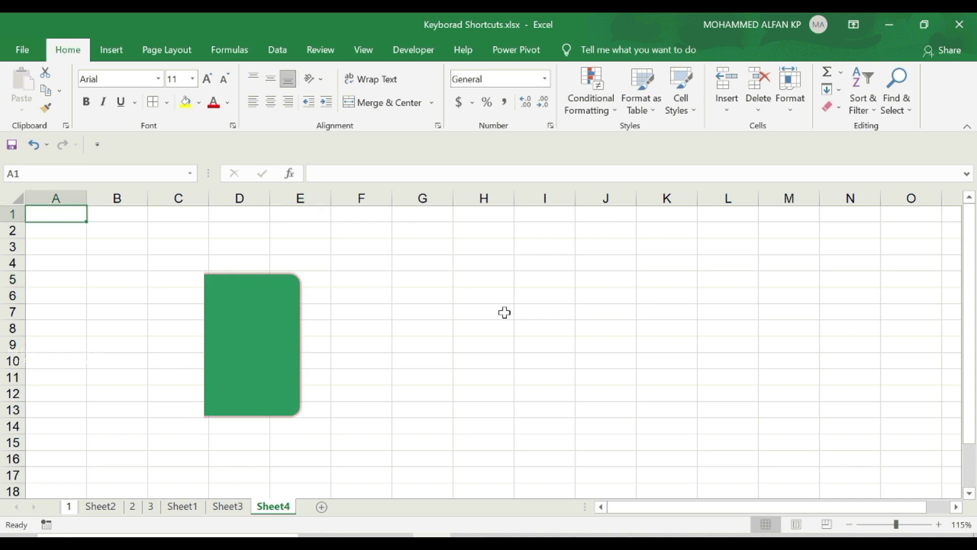
key("ctrl+space")
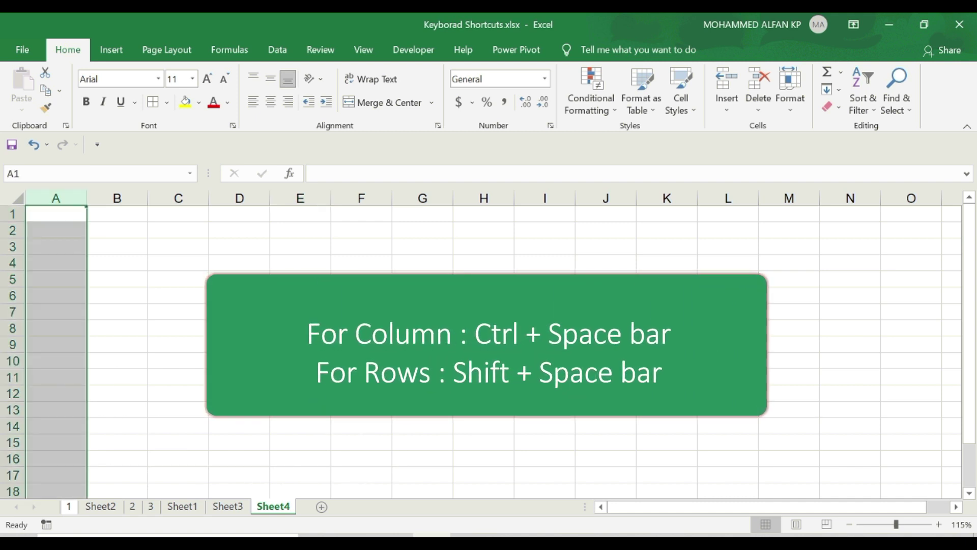
left_click(484, 311)
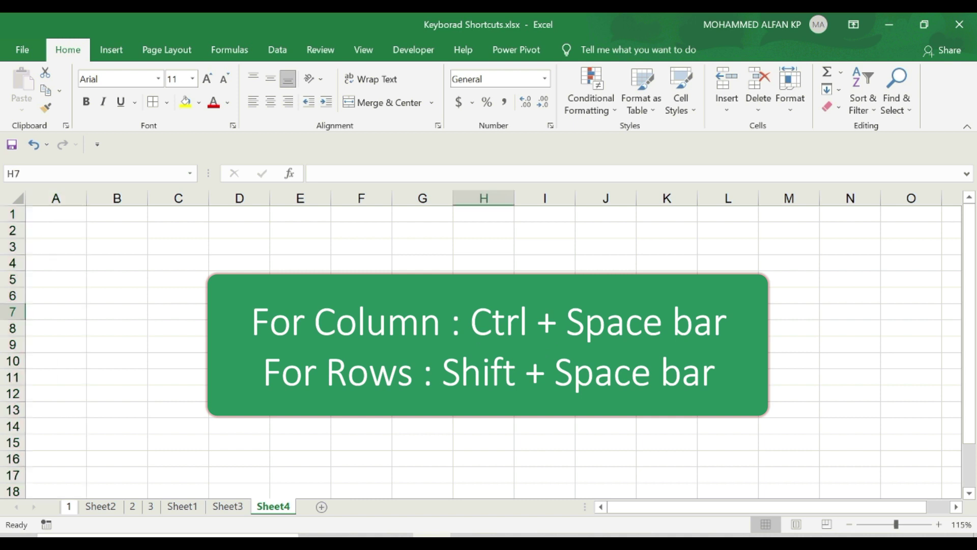
left_click(63, 218)
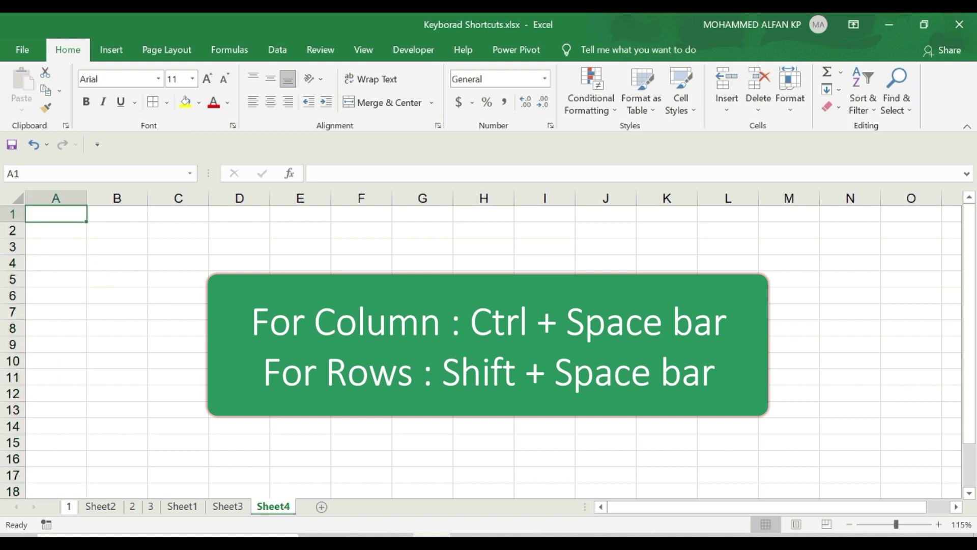
key("shift+space")
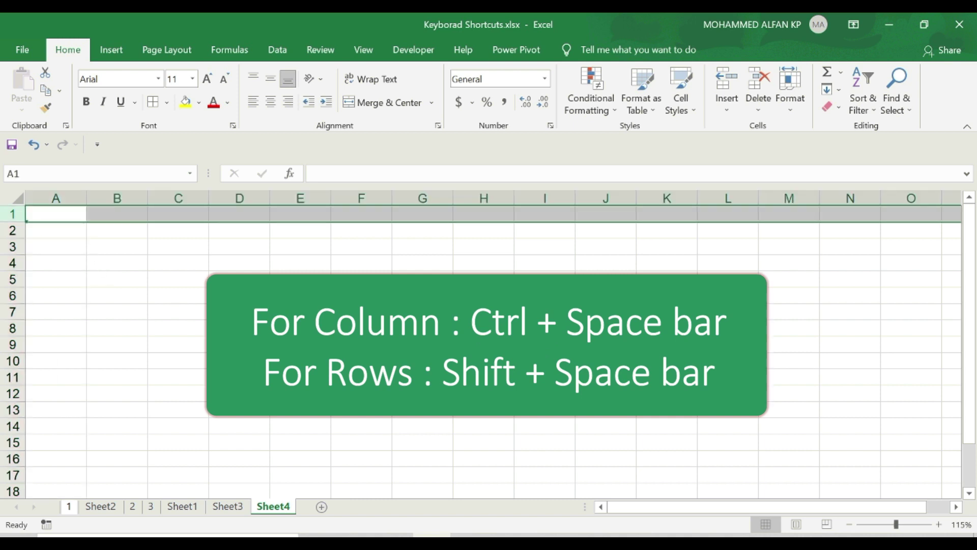